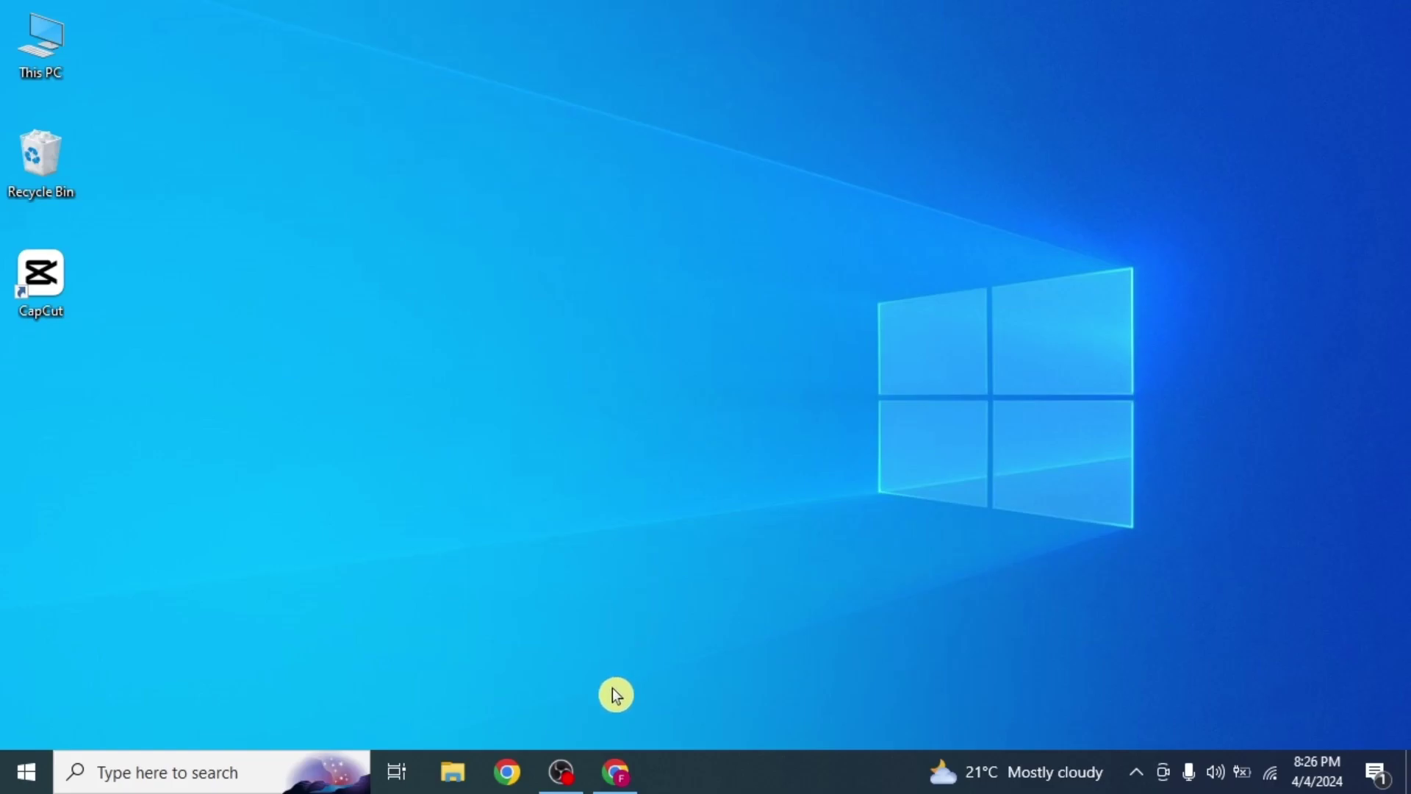
# Open Chrome to the Amazon Seller Central home dashboard from the taskbar profile icon.
pyautogui.click(604, 770)
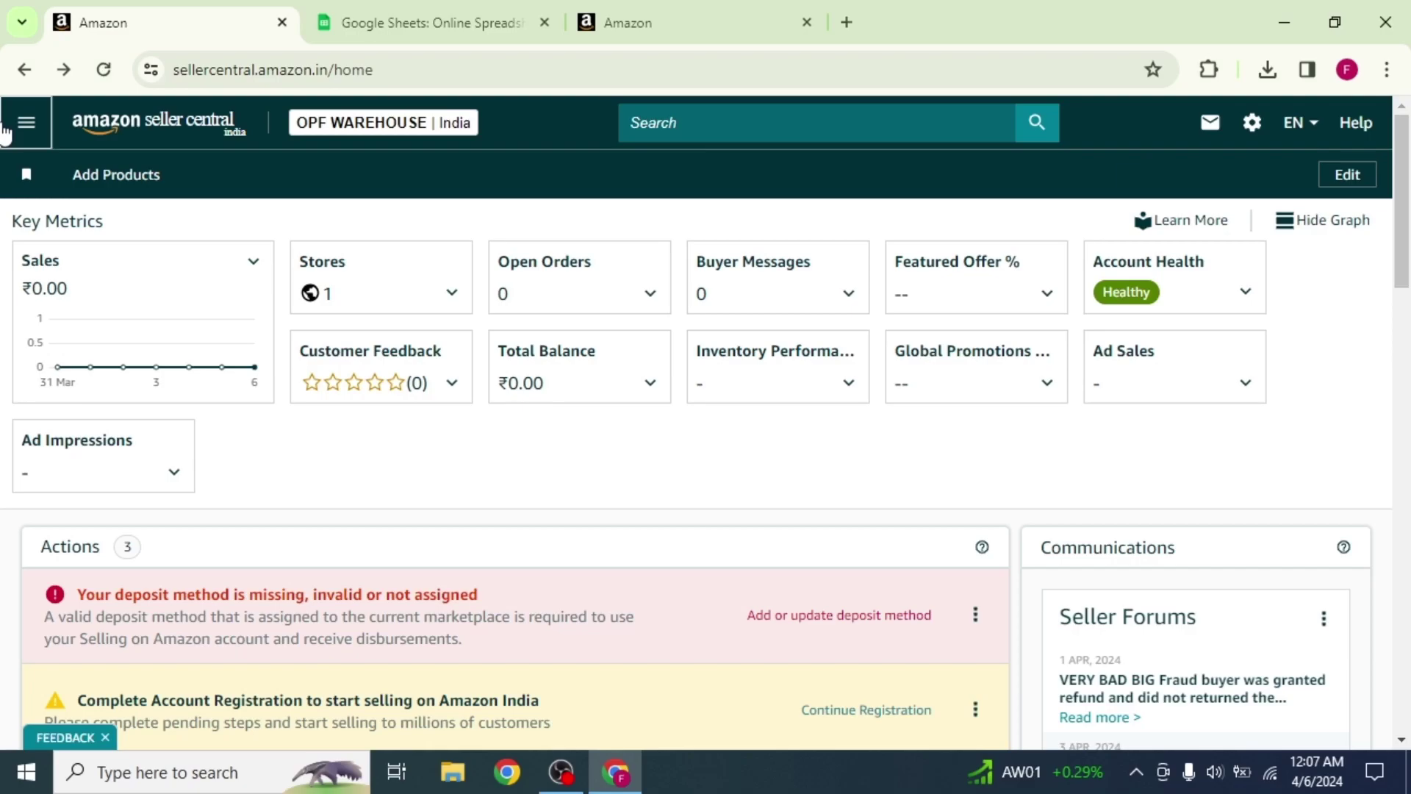
# Go to Catalogue > Add Products via Upload, then Download spreadsheet > Get Product Template.
pyautogui.click(6, 129)
pyautogui.moveTo(79, 195)
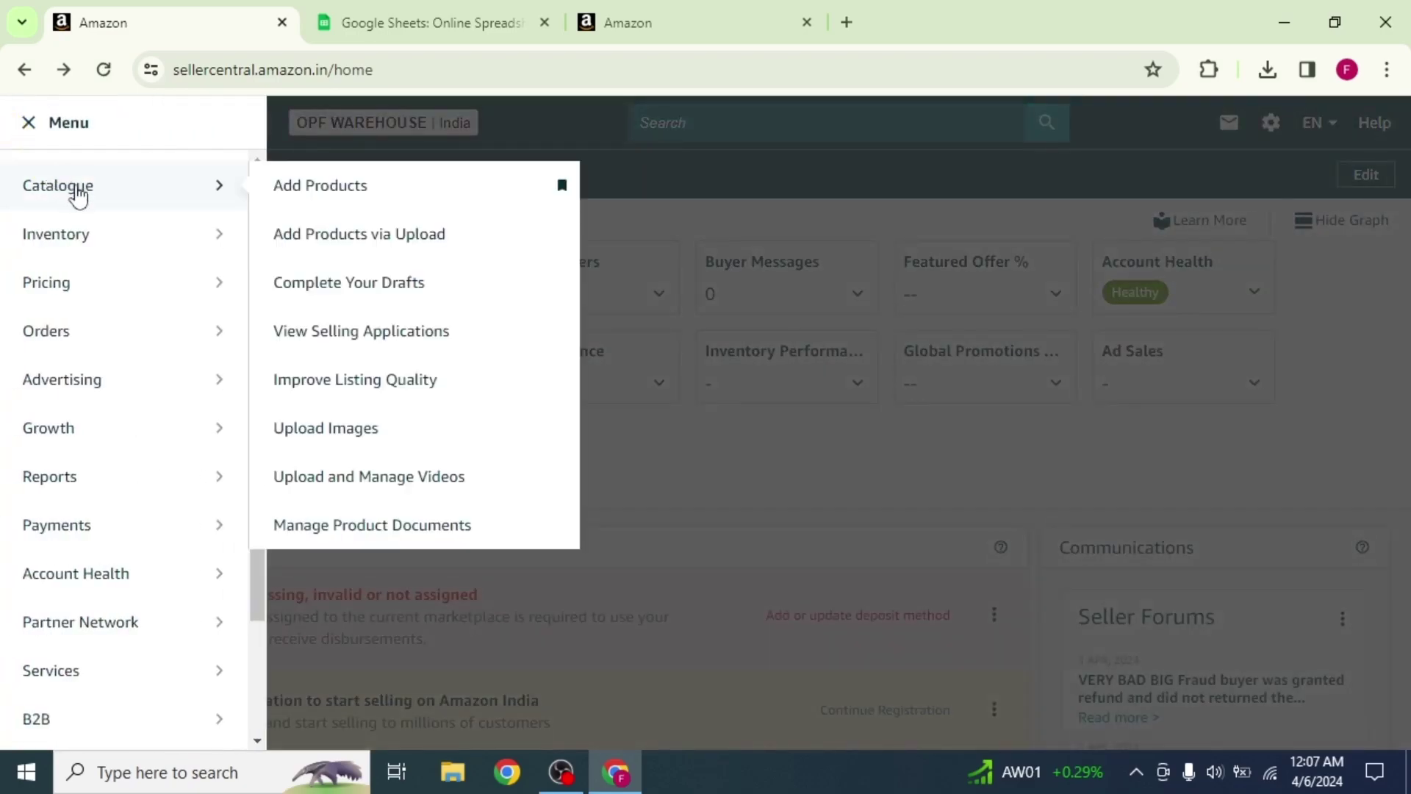
pyautogui.click(324, 252)
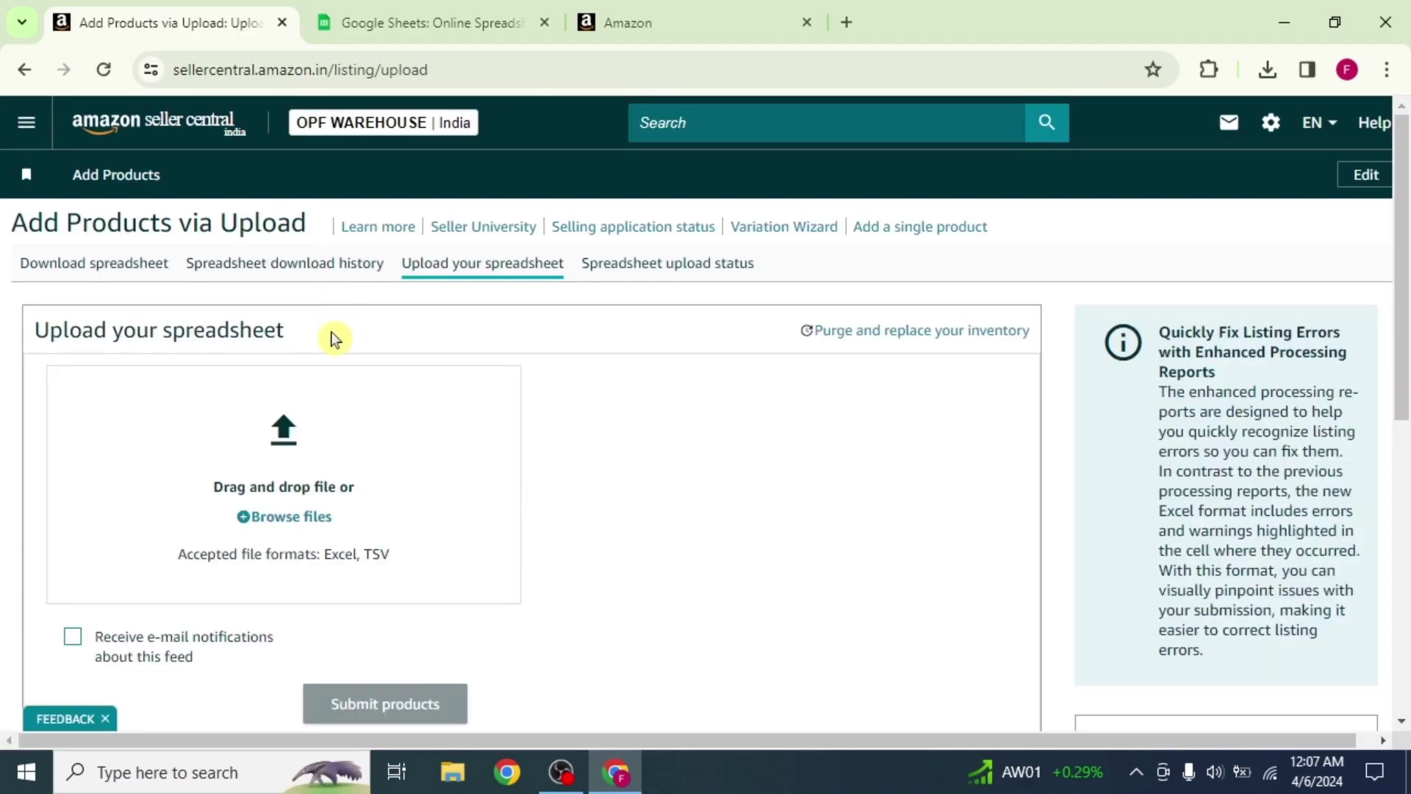
pyautogui.click(131, 267)
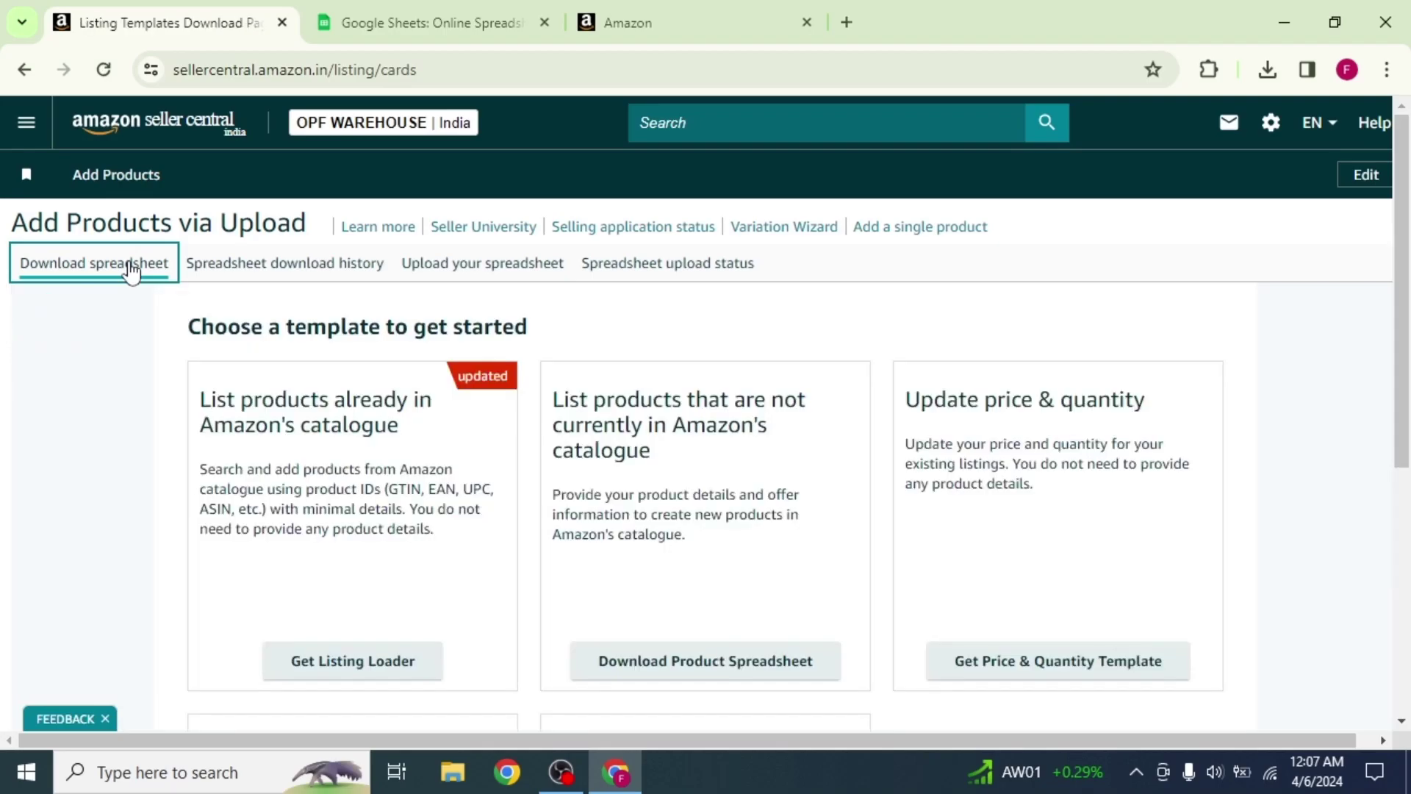
pyautogui.scroll(-5, 387, 388)
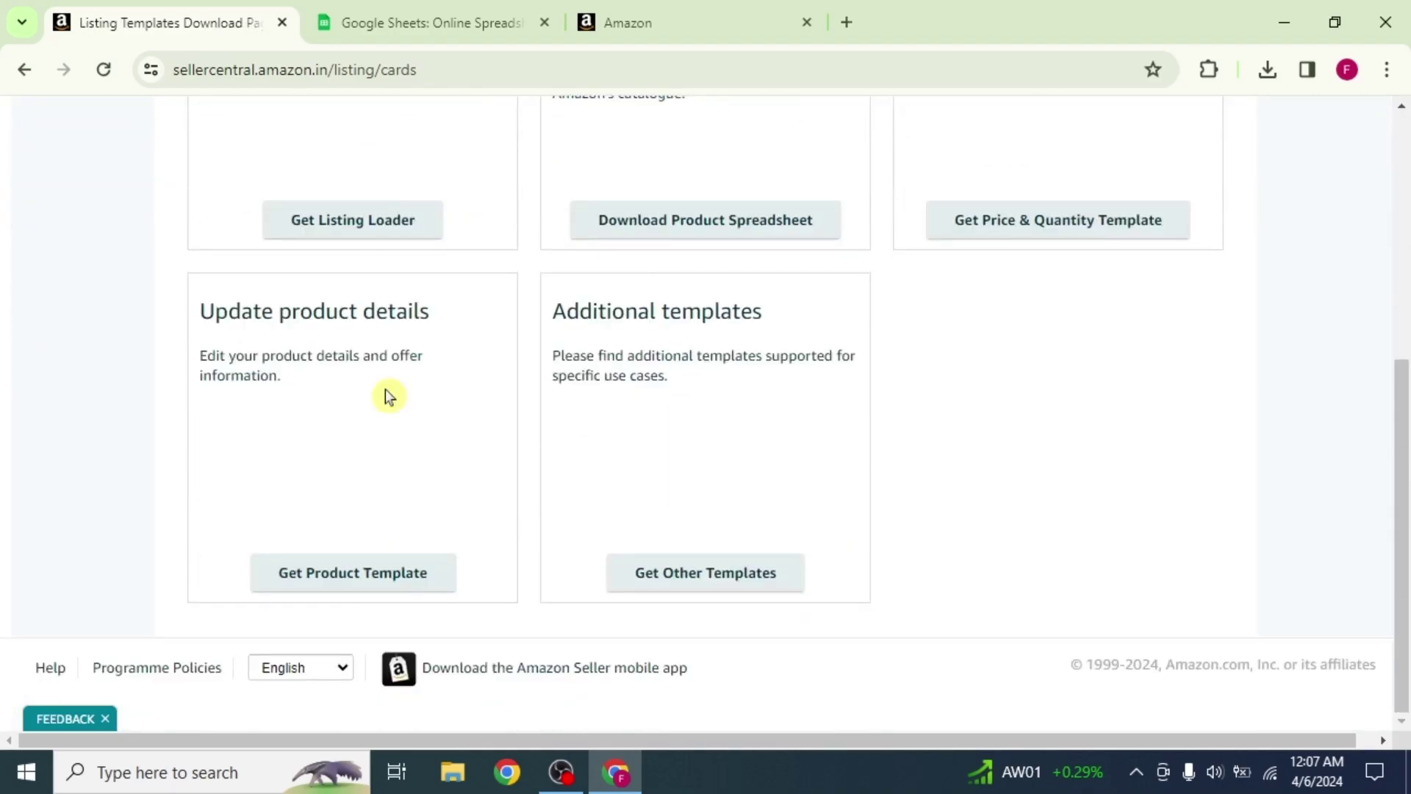
pyautogui.click(355, 584)
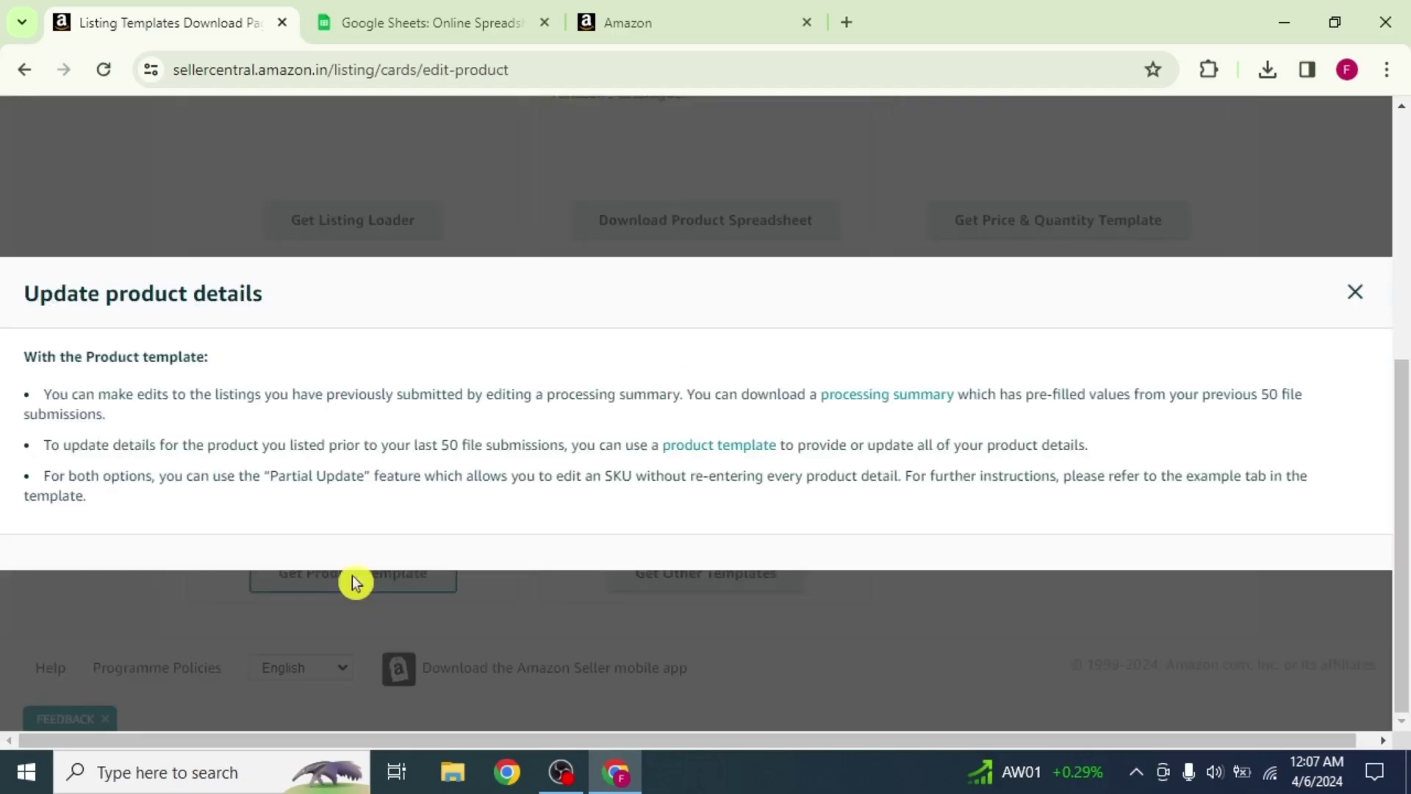
# Search product types for 'ca', select Camera, and generate the Camera spreadsheet for Amazon.in.
pyautogui.click(719, 446)
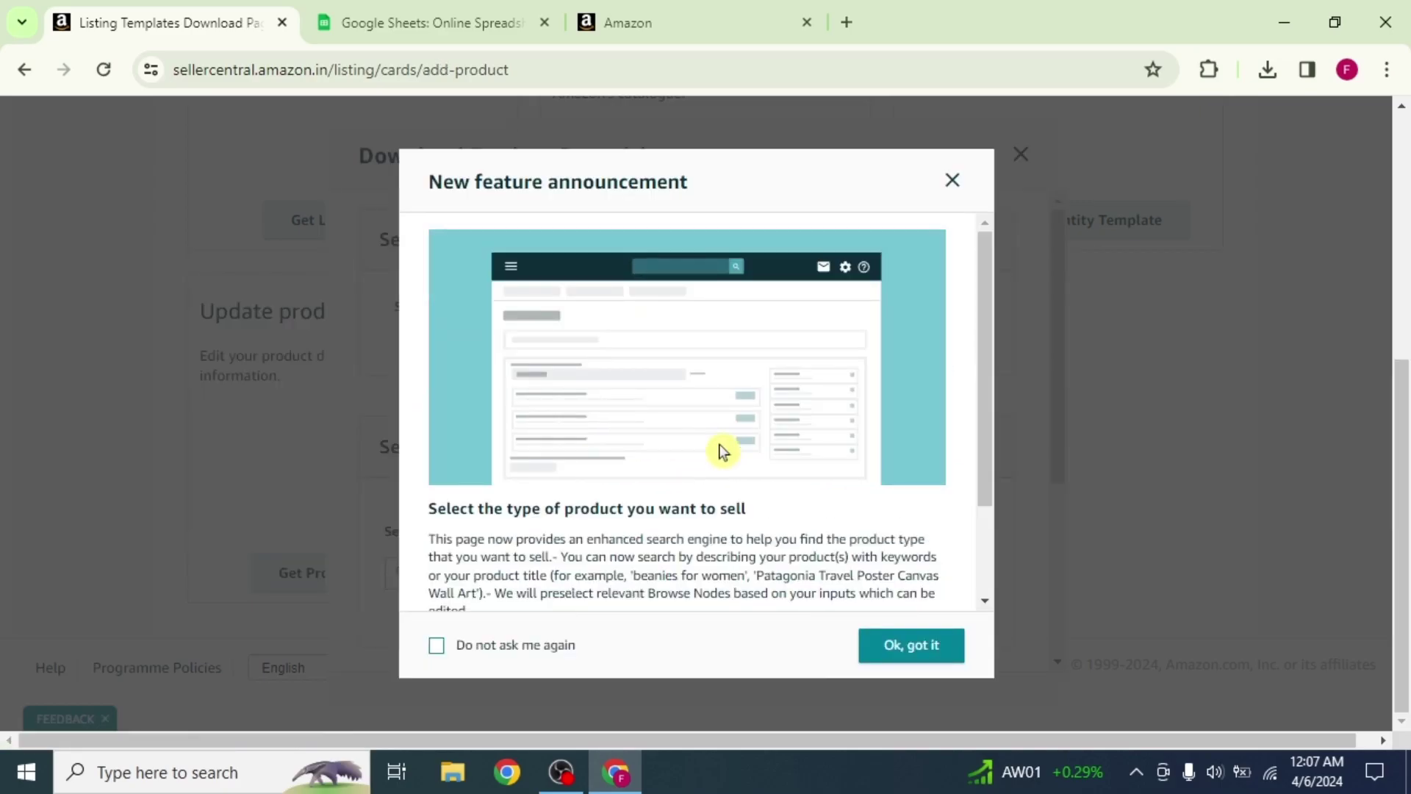
pyautogui.click(896, 653)
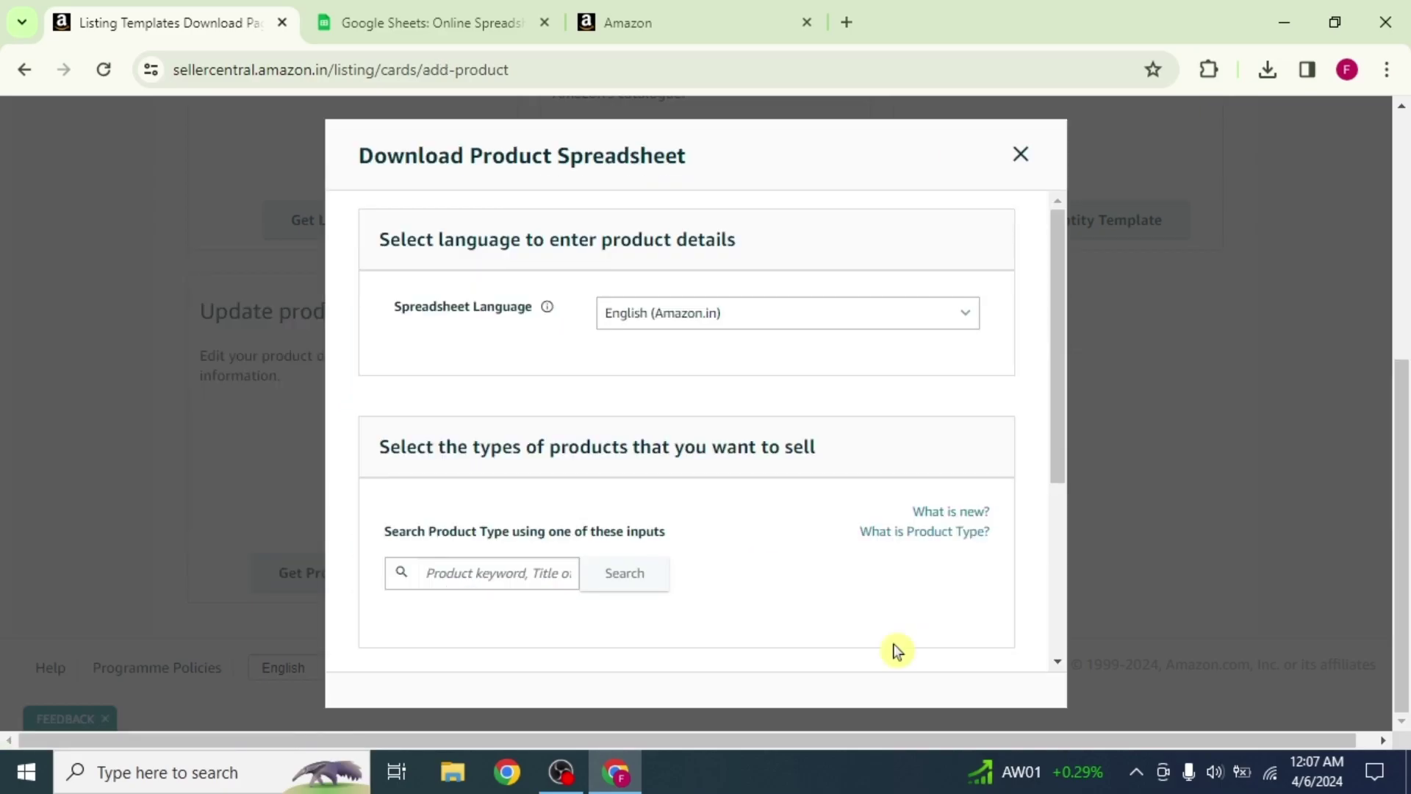
pyautogui.click(542, 570)
pyautogui.write('camera')
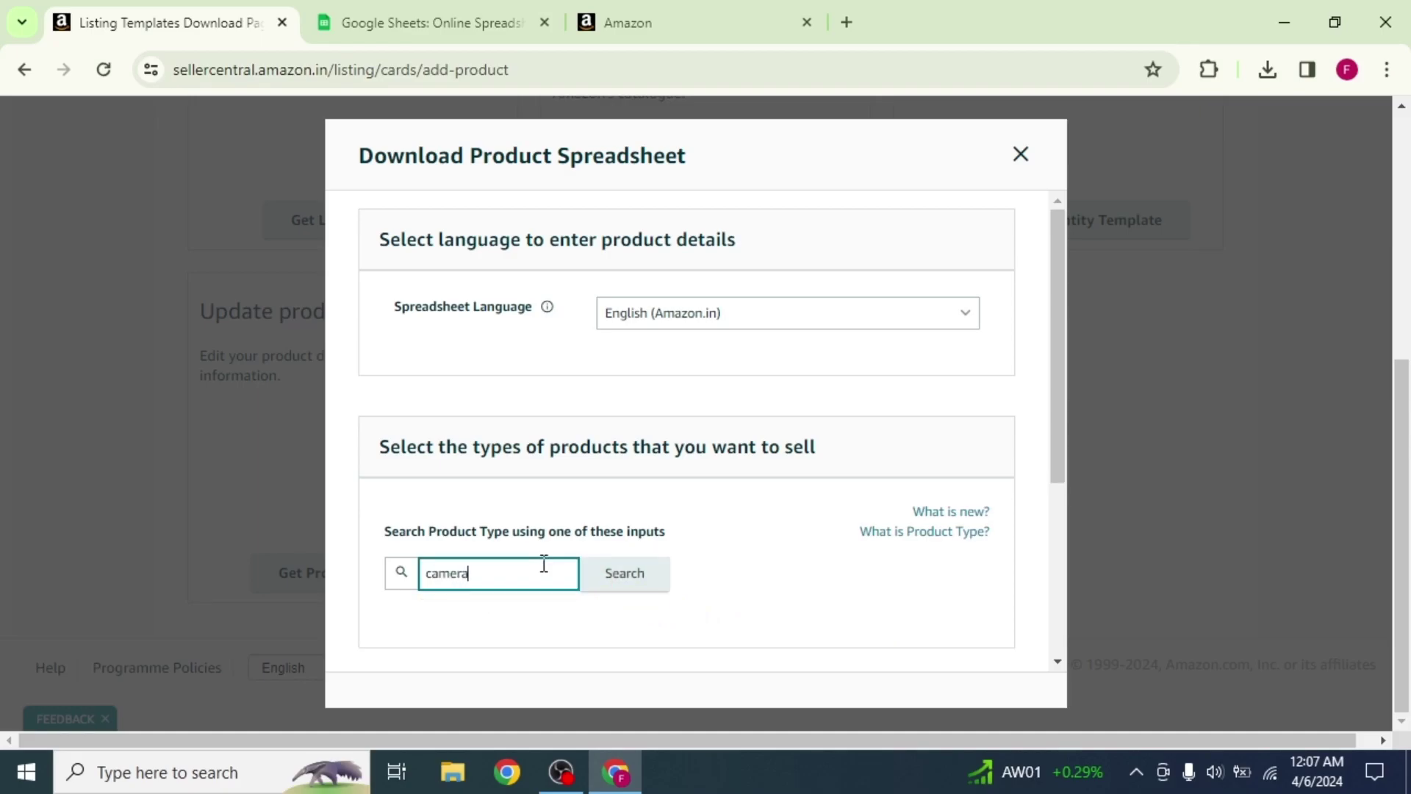
pyautogui.press('Return')
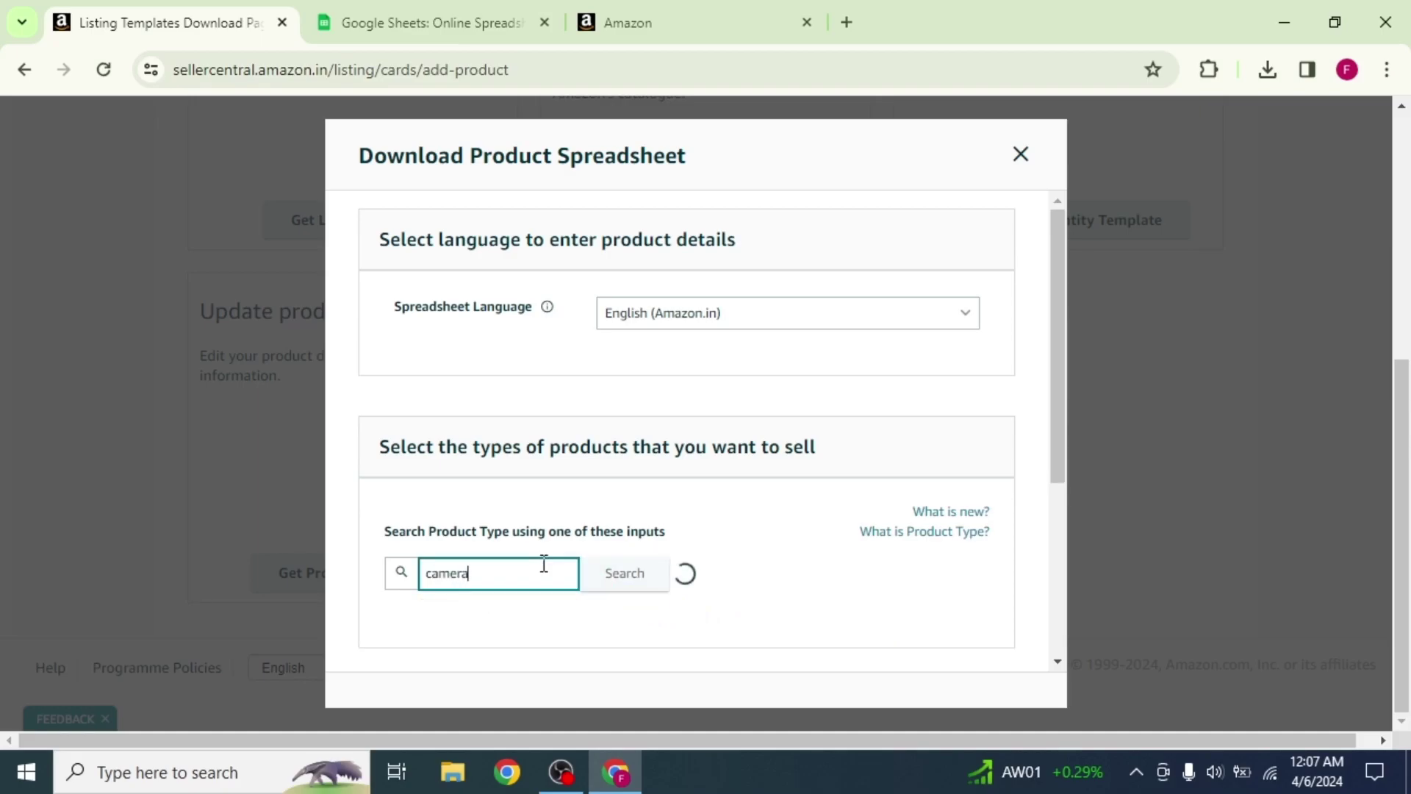
pyautogui.scroll(-5, 544, 564)
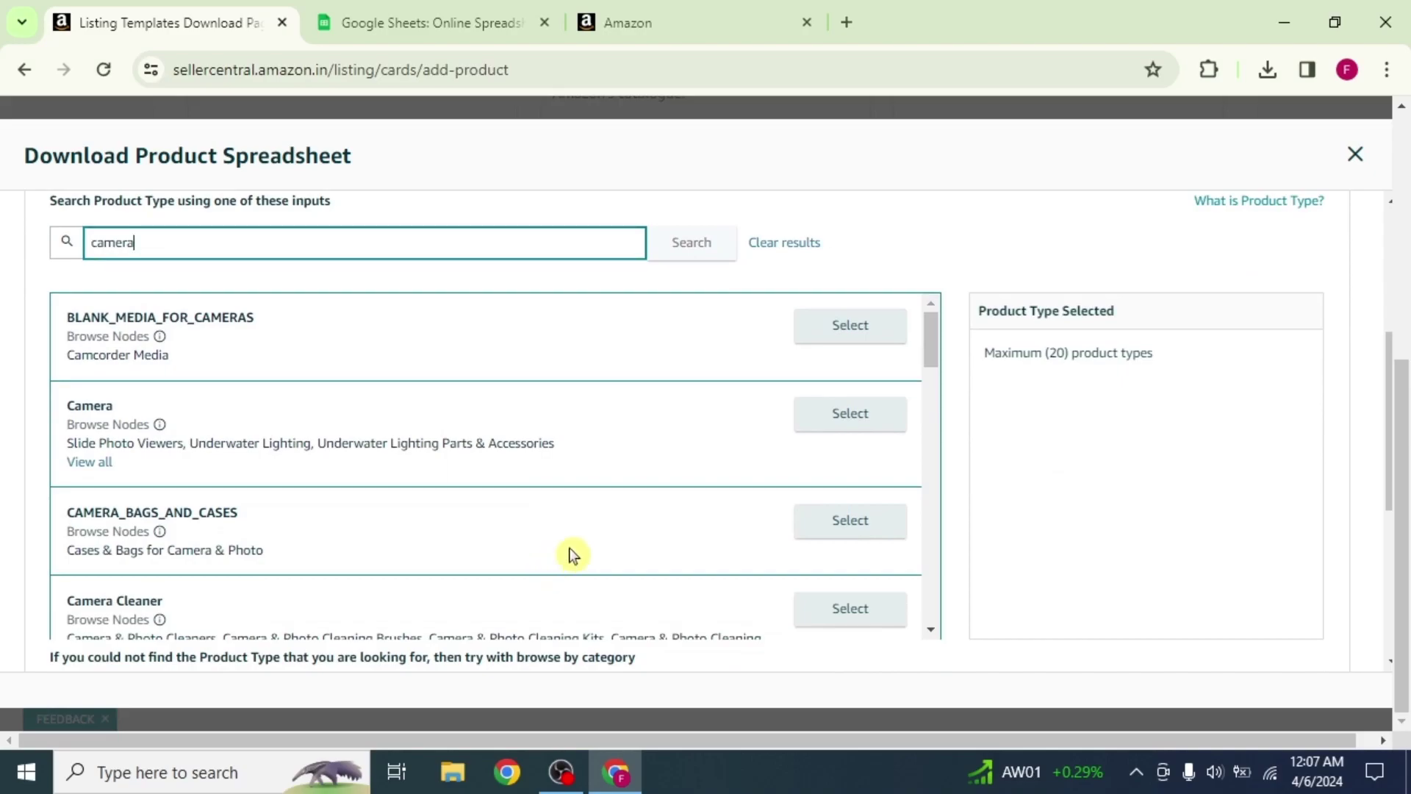
pyautogui.click(845, 422)
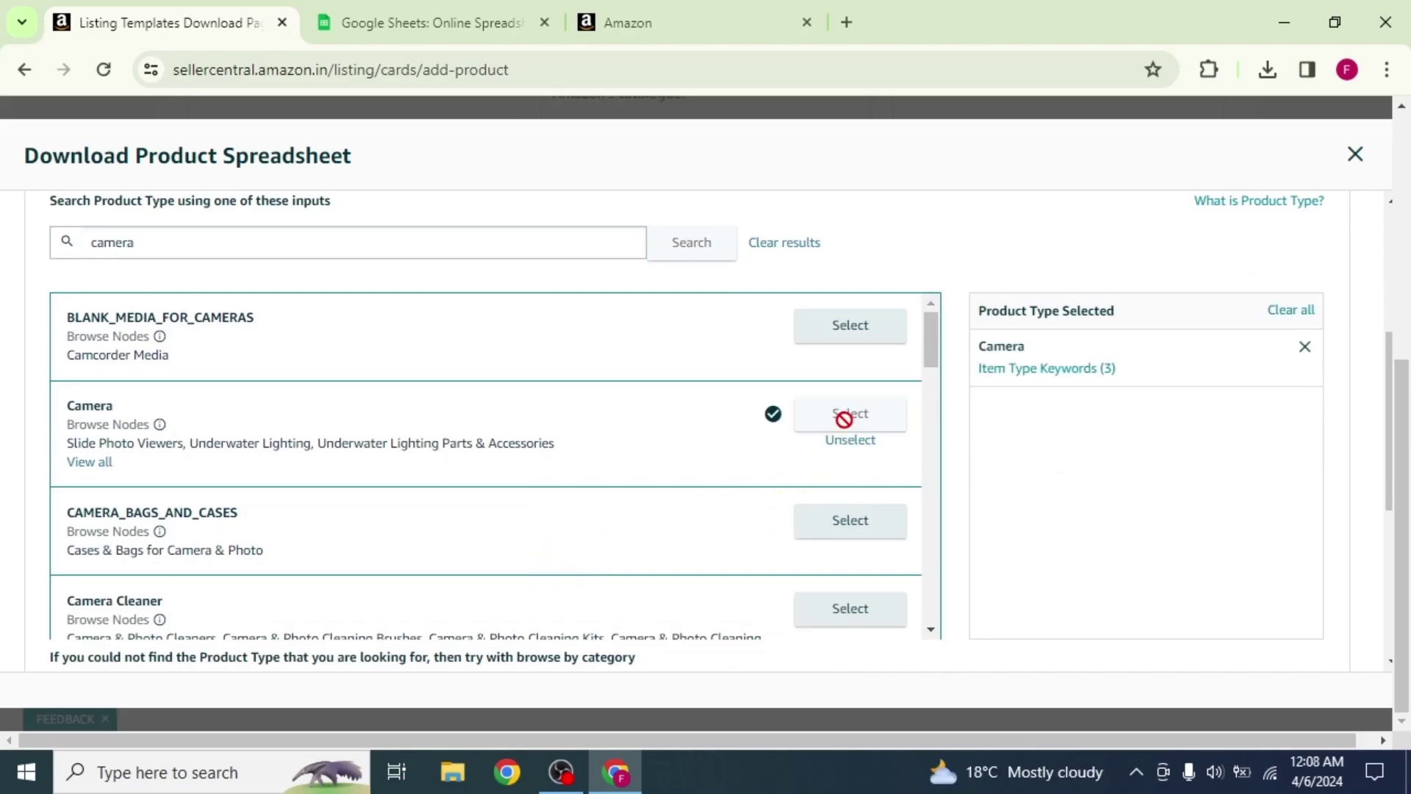
pyautogui.scroll(-5, 974, 532)
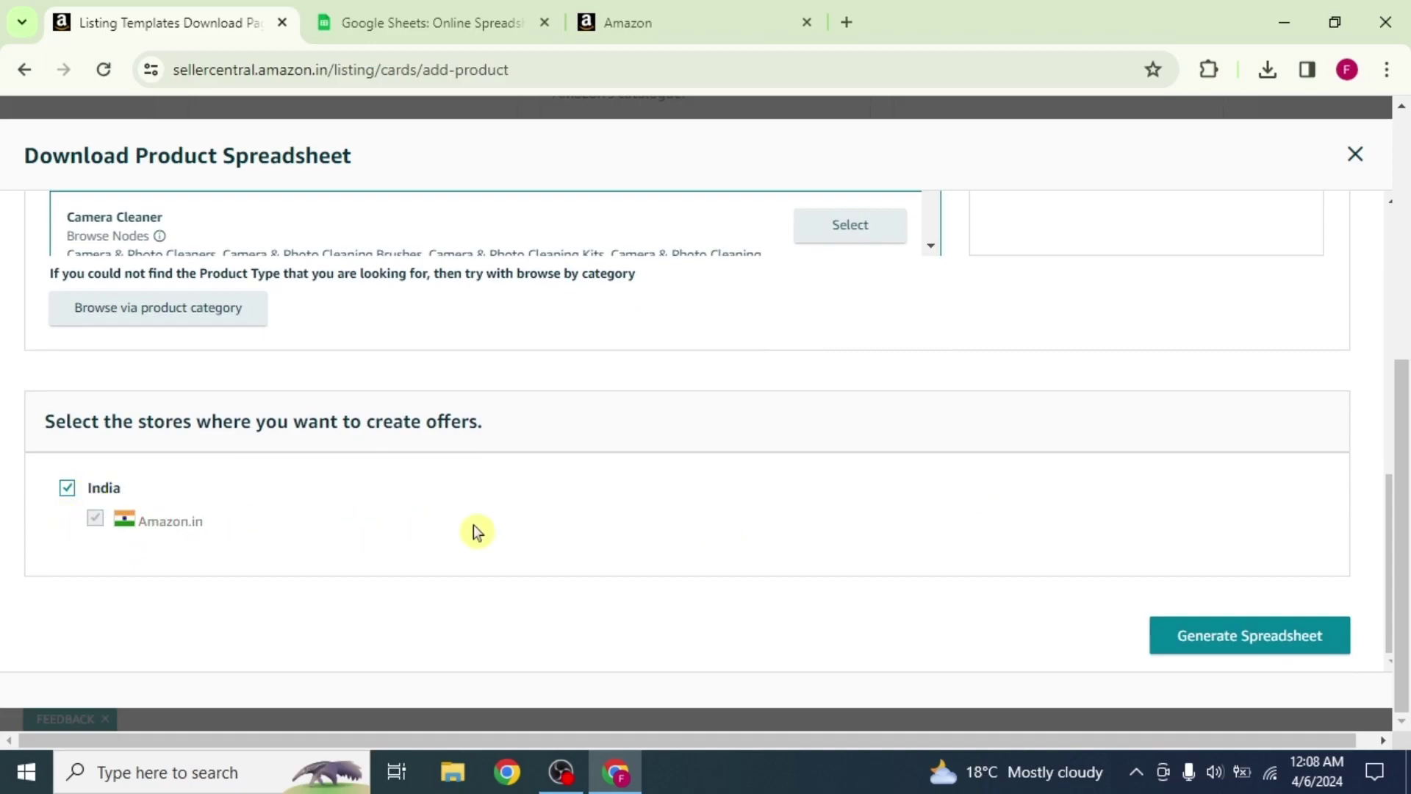
pyautogui.click(1167, 638)
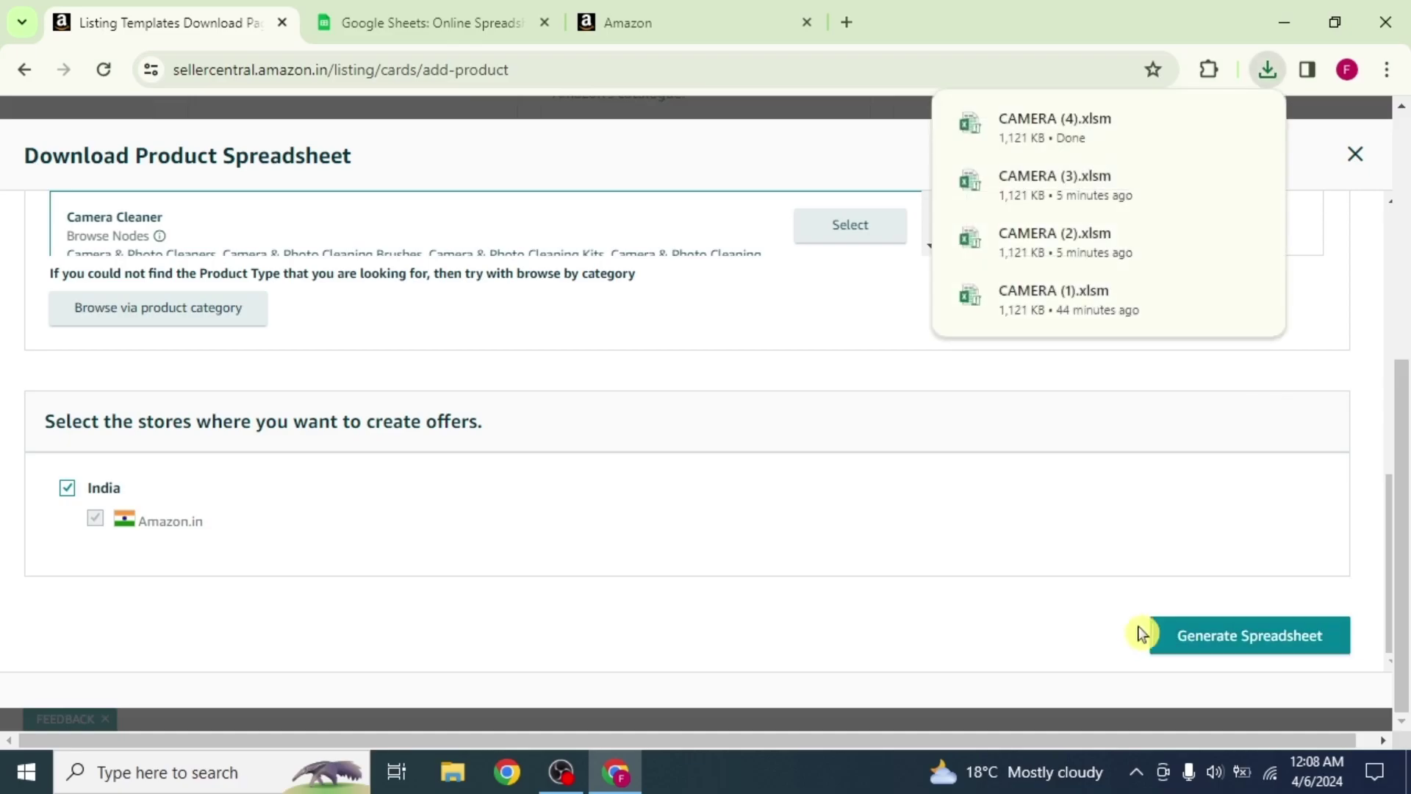
# Create a new blank spreadsheet from the Google Sheets home.
pyautogui.click(486, 21)
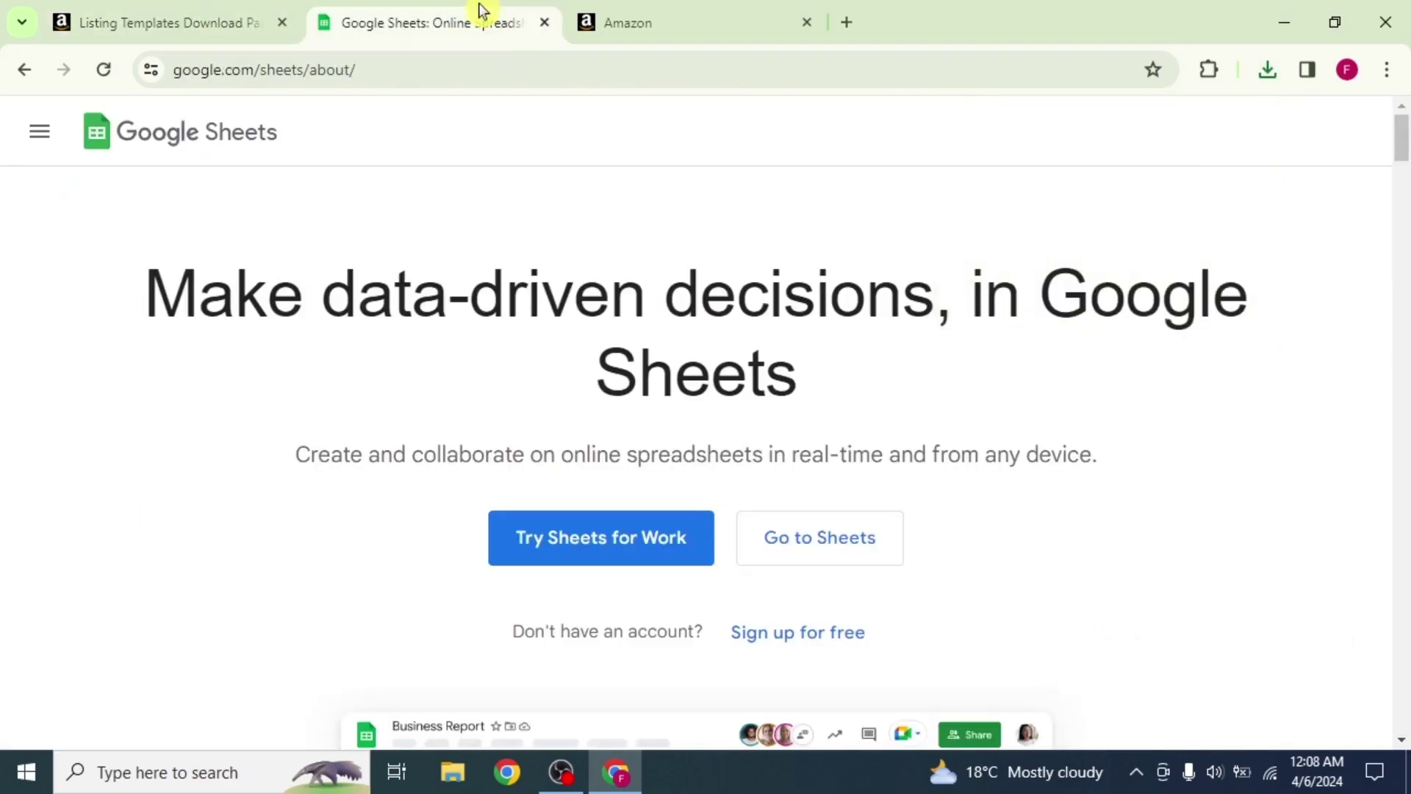
pyautogui.click(848, 540)
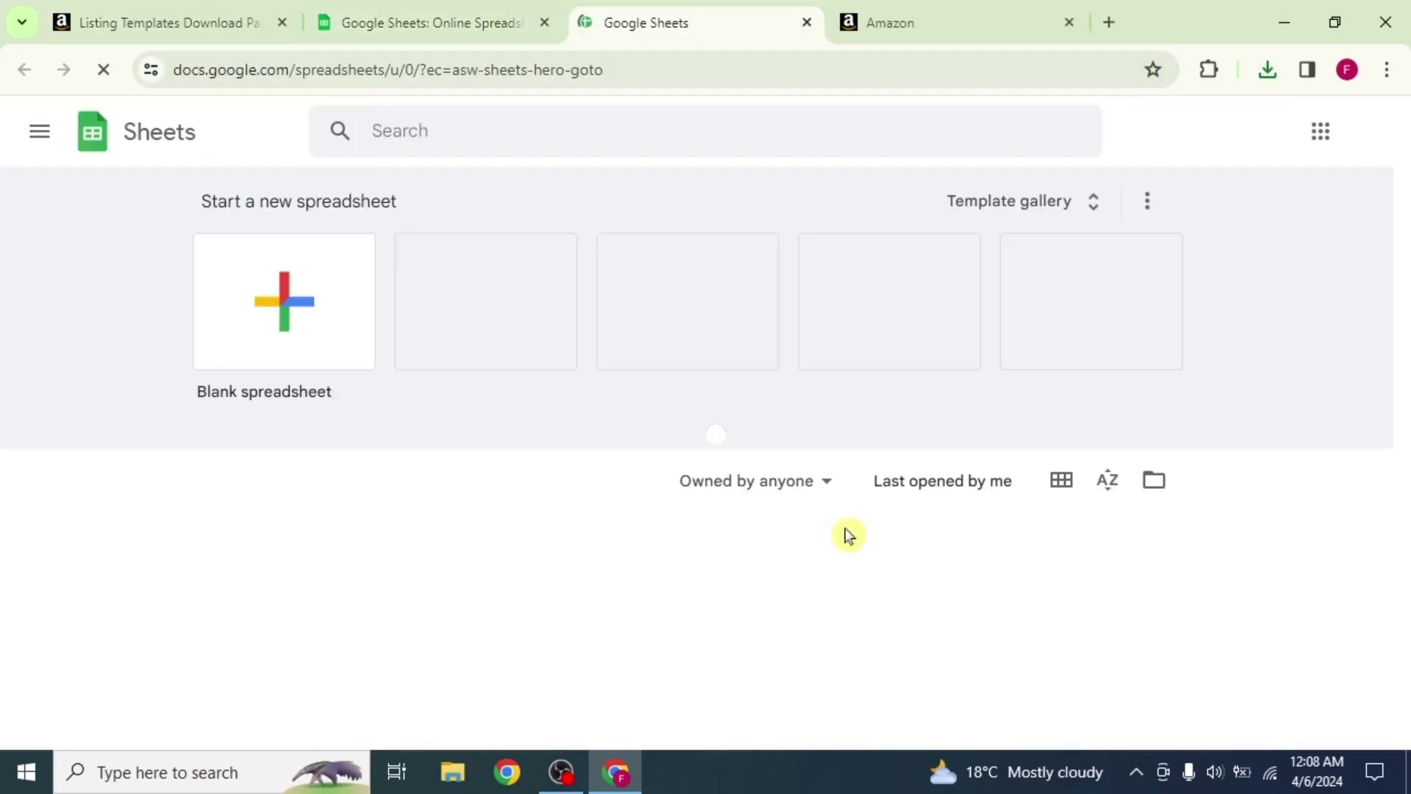
pyautogui.click(270, 340)
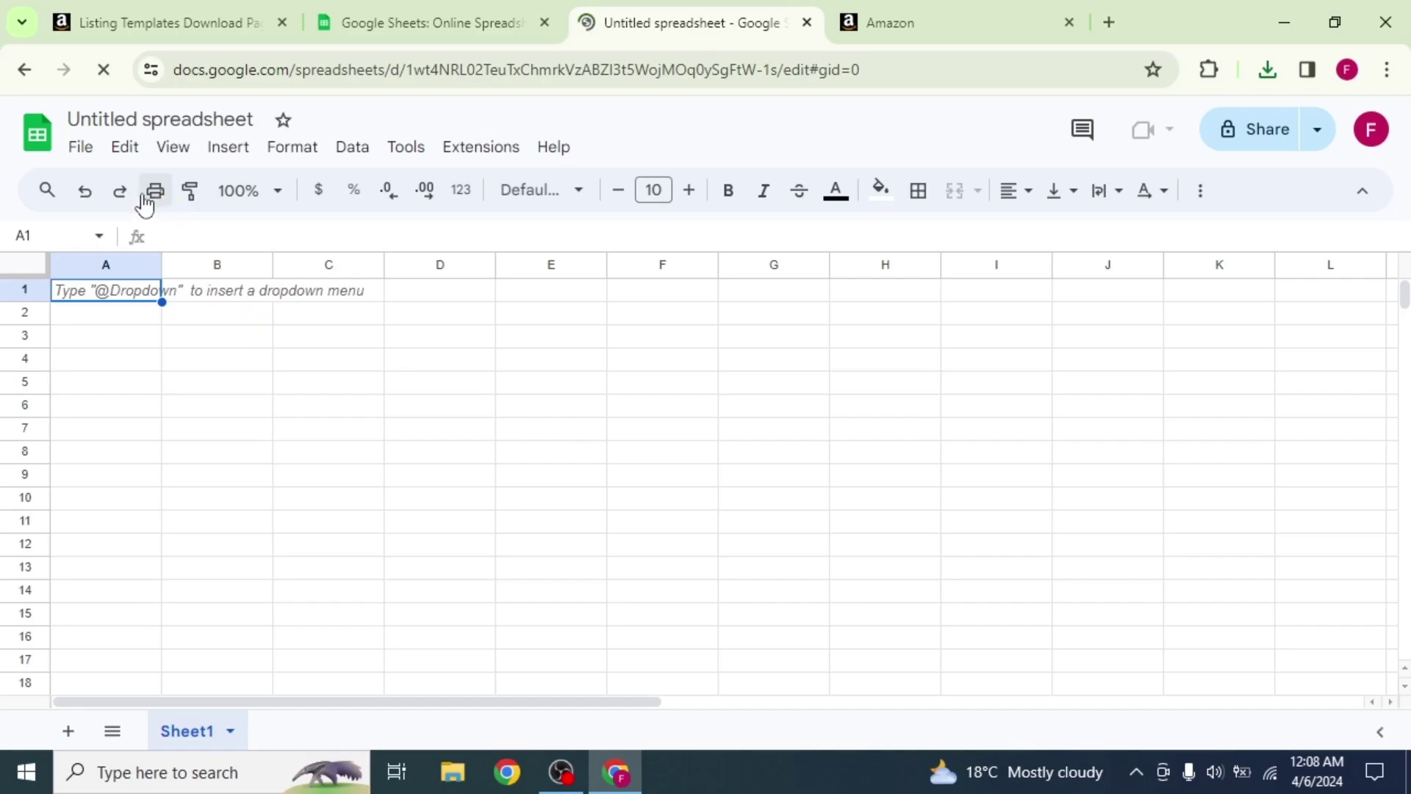
# Import the CAMERA (4) file from the computer into the blank spreadsheet.
pyautogui.click(84, 153)
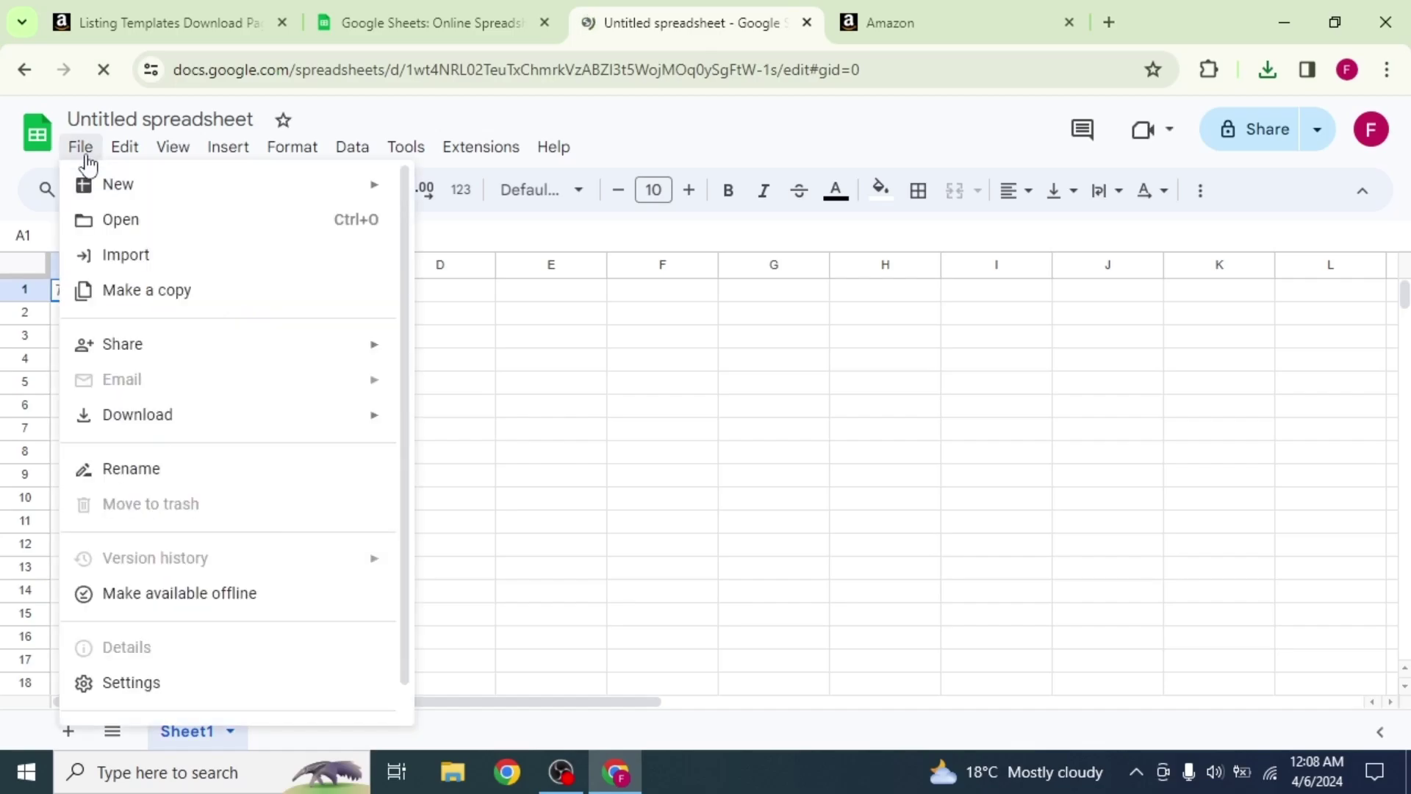
pyautogui.click(118, 255)
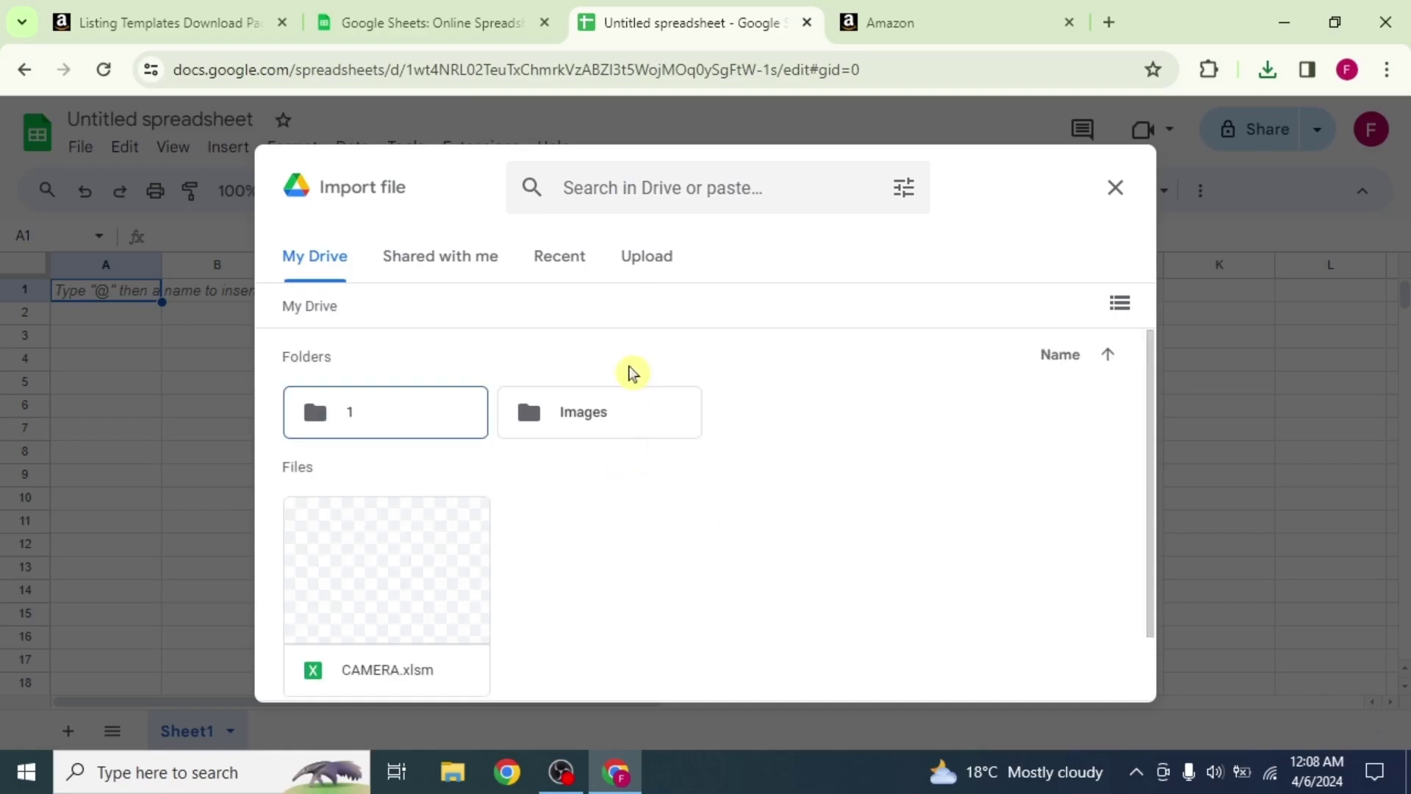
pyautogui.click(645, 257)
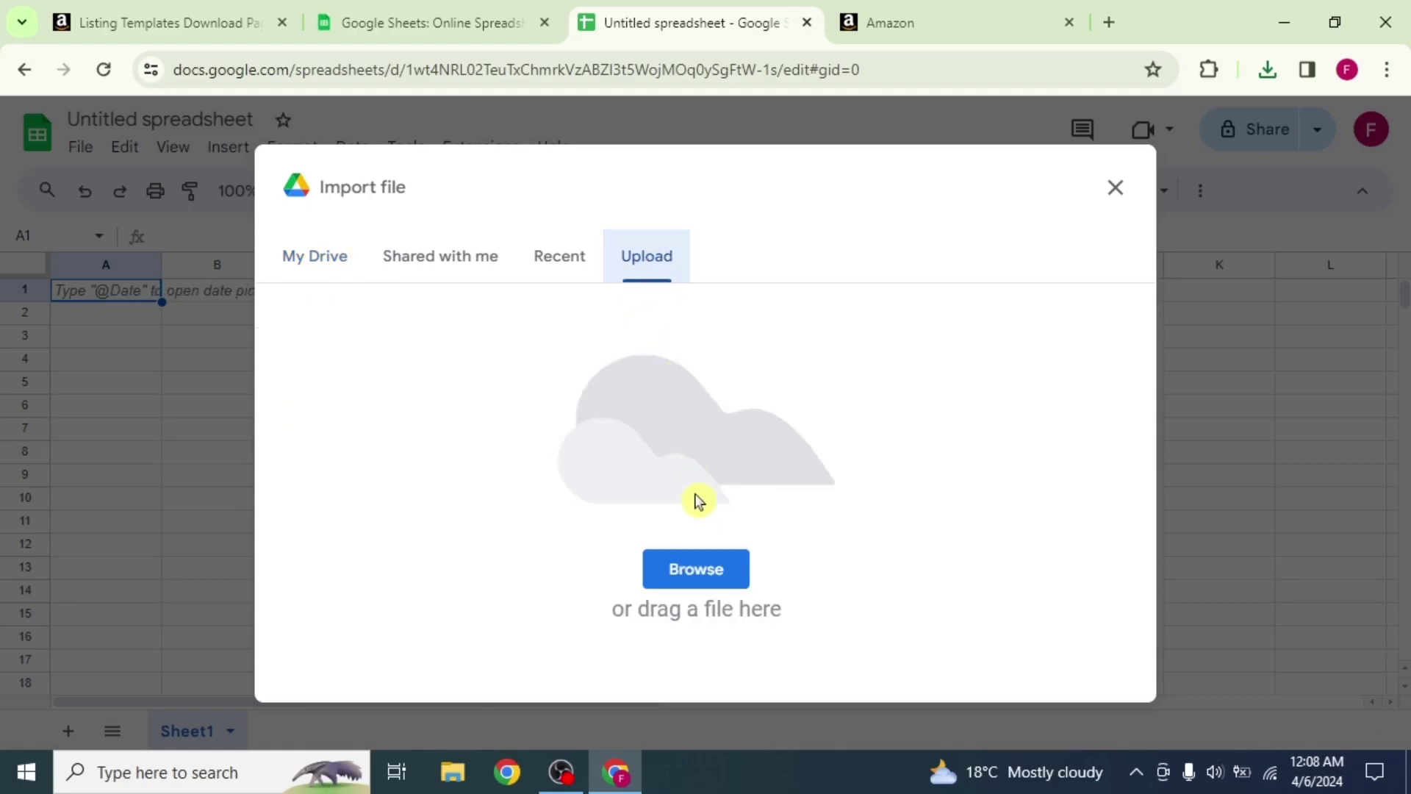
pyautogui.click(709, 558)
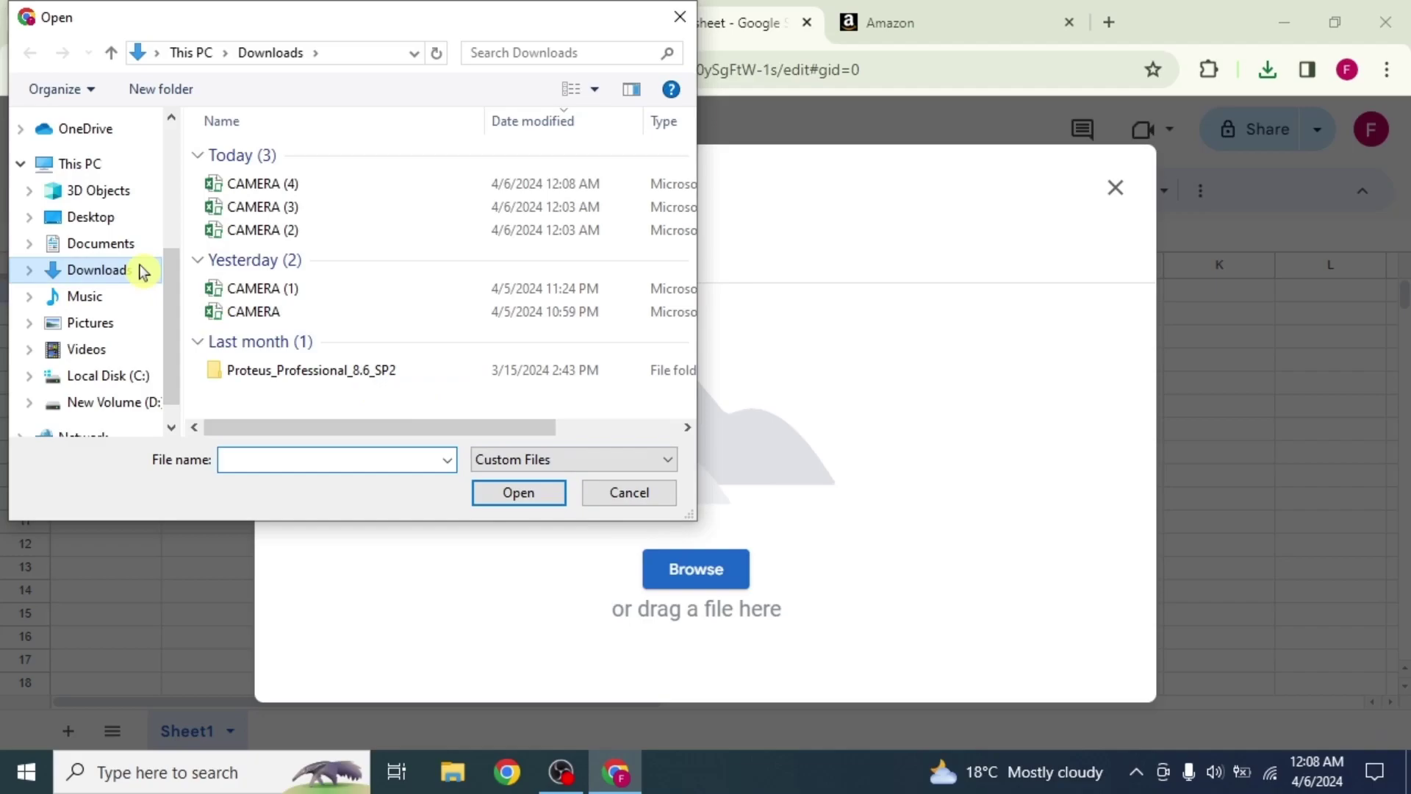
pyautogui.click(254, 186)
pyautogui.click(490, 494)
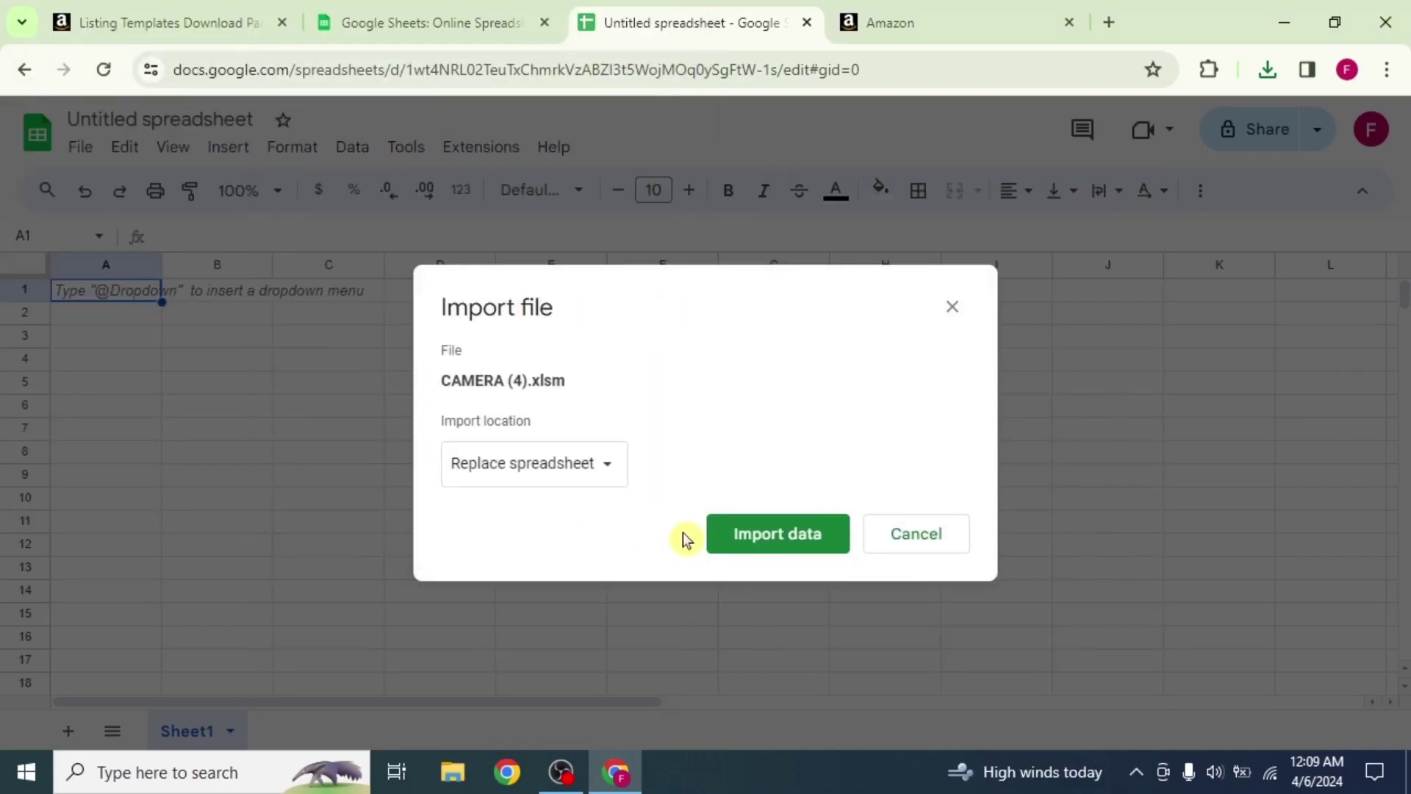
pyautogui.click(764, 536)
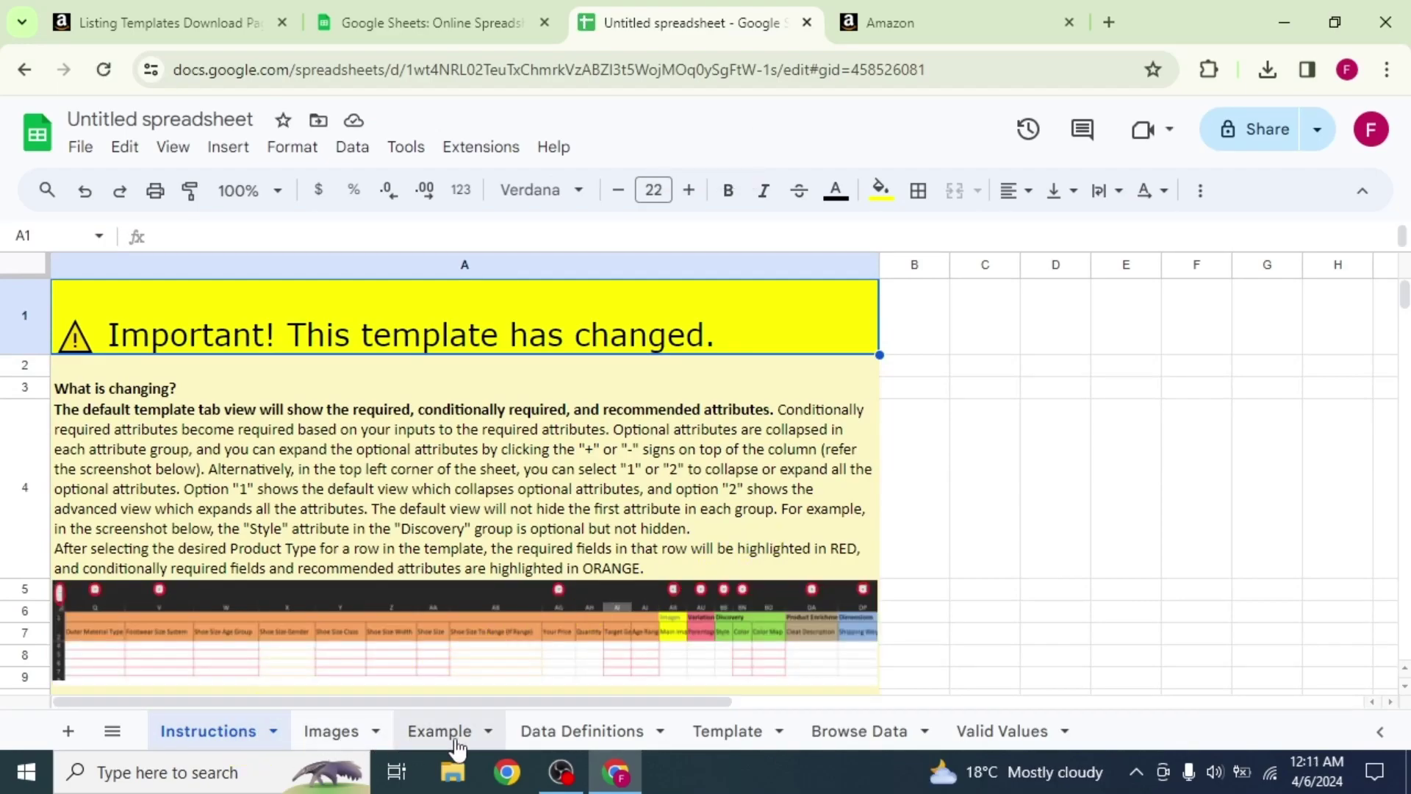
# On the Template sheet, set cell A4's Product Type to camera.
pyautogui.click(697, 741)
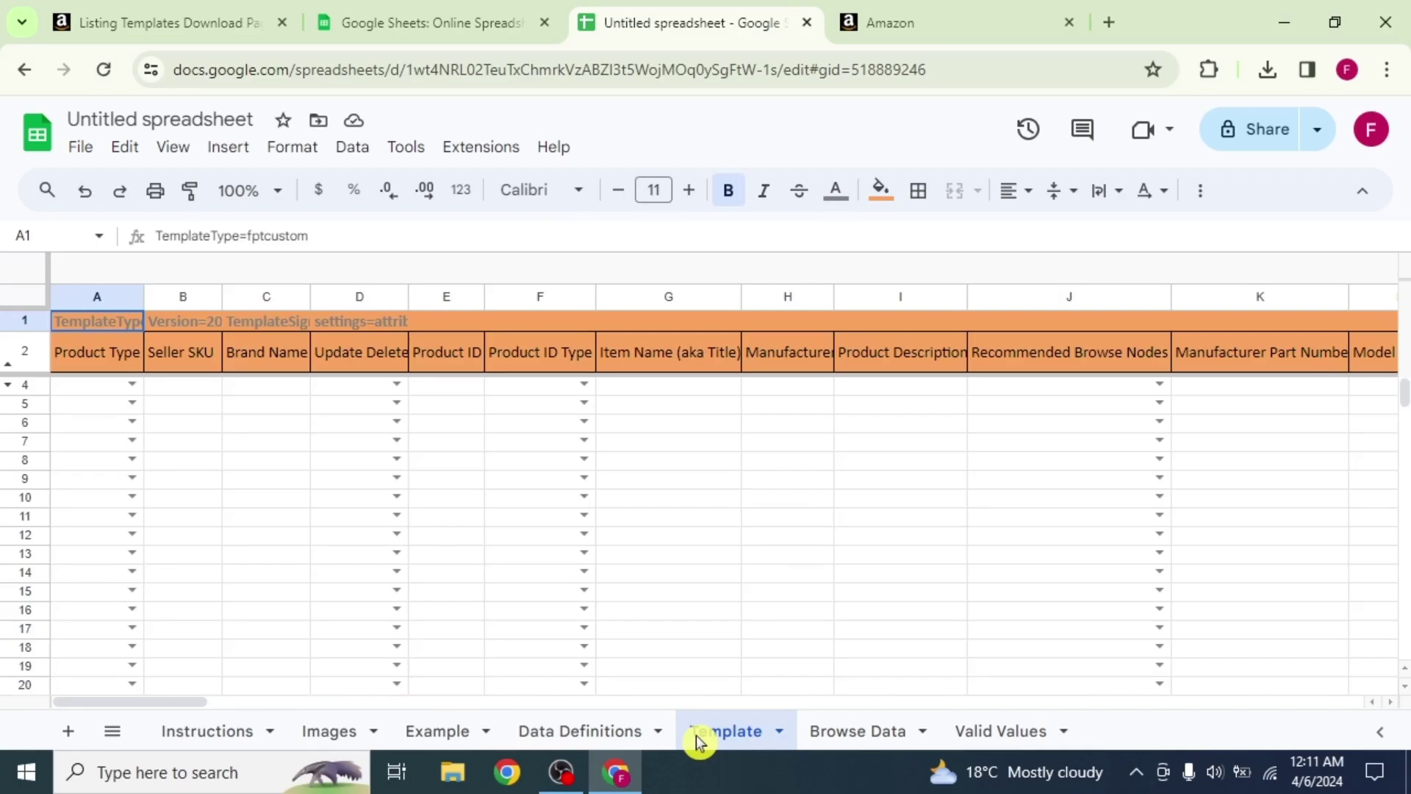
pyautogui.click(86, 387)
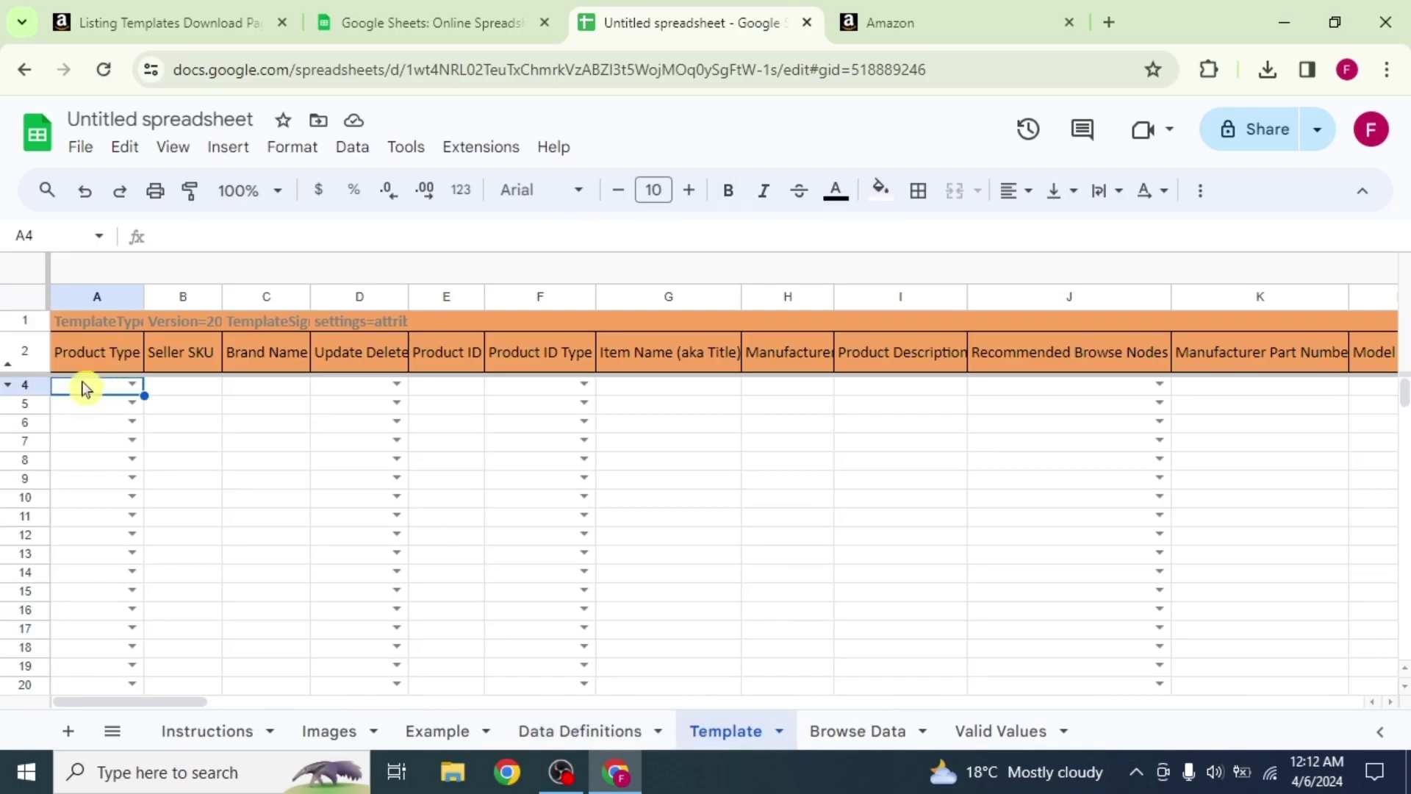
pyautogui.click(132, 384)
pyautogui.click(108, 432)
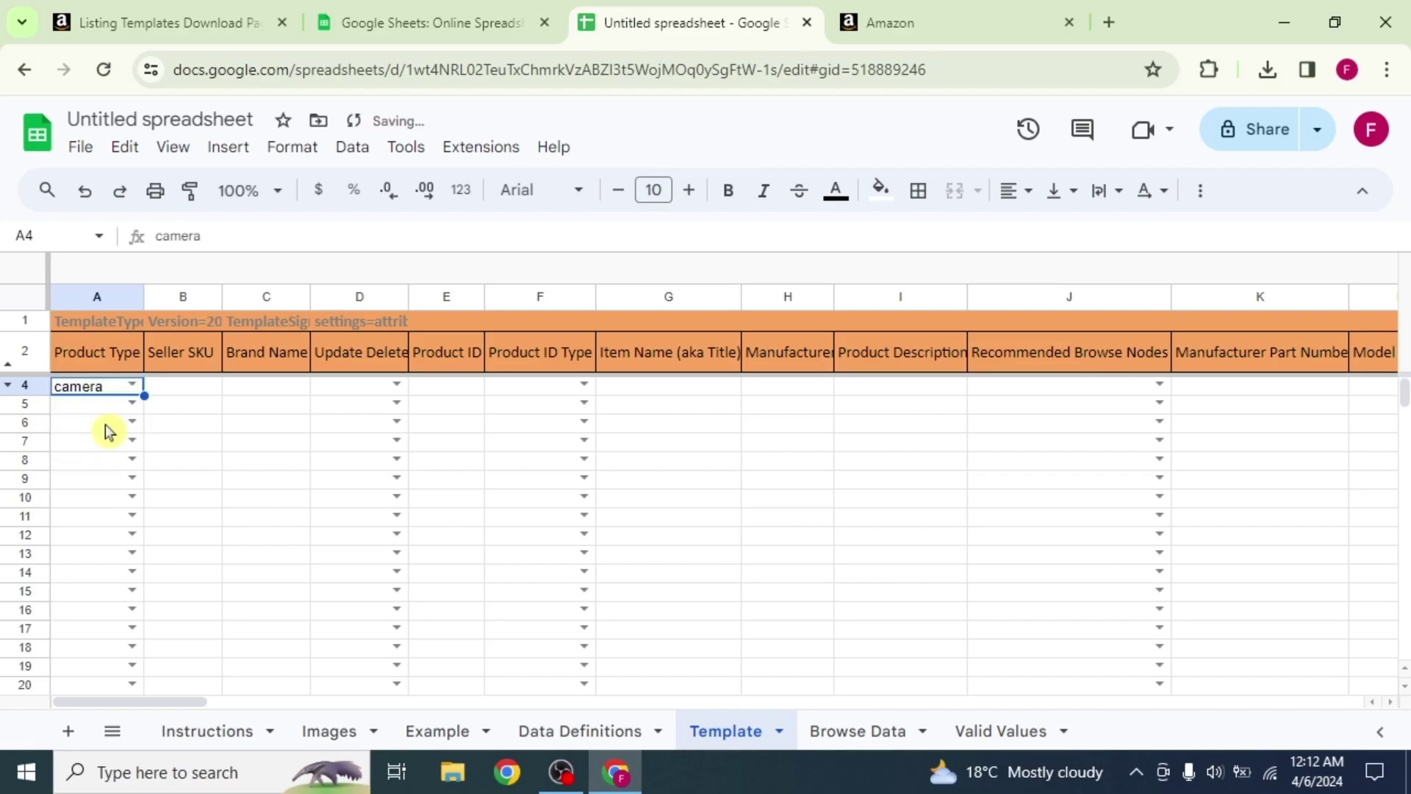
# Enter seller SKU 910-005693 in B4 and brand sony in C4, then check the Update Delete column.
pyautogui.click(176, 387)
pyautogui.write('910-005693')
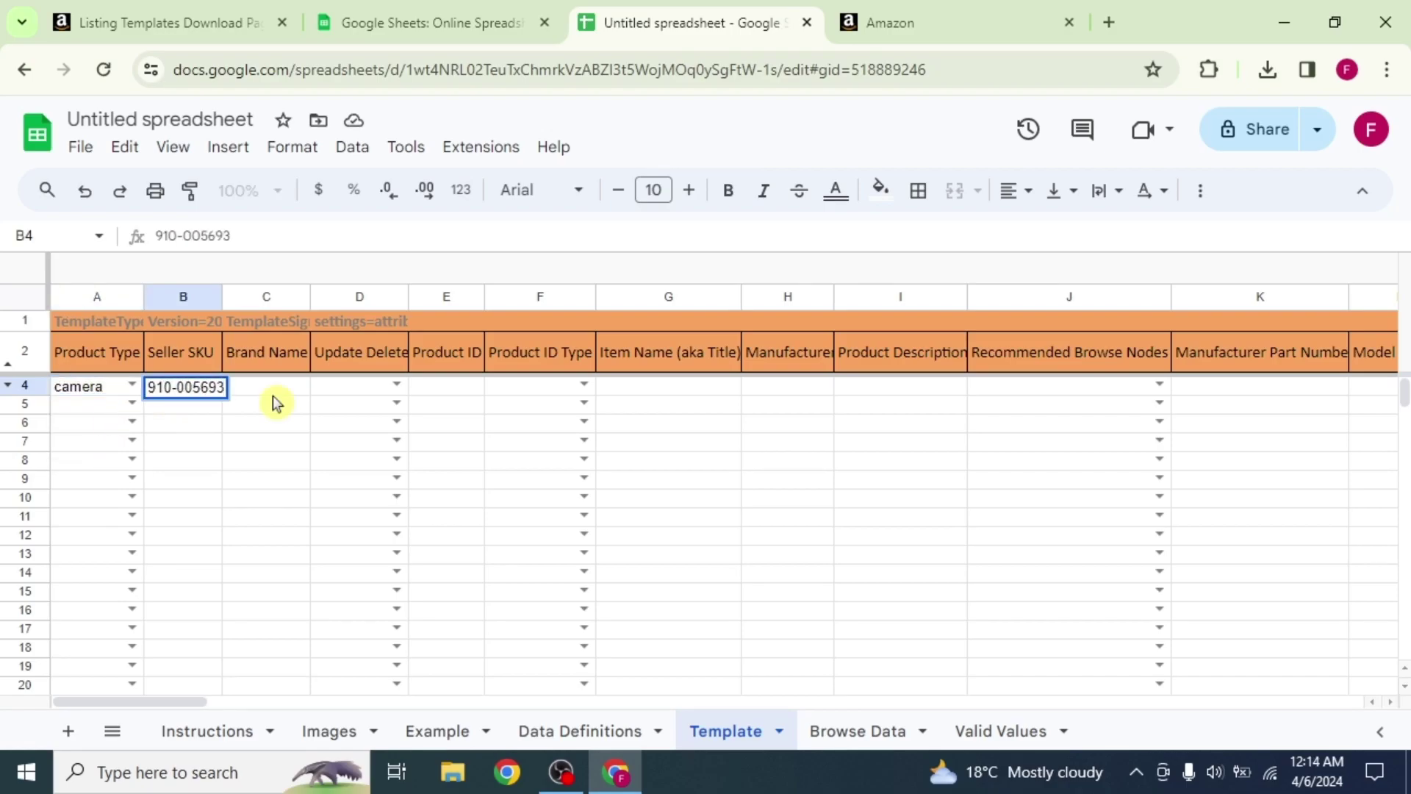
pyautogui.click(273, 390)
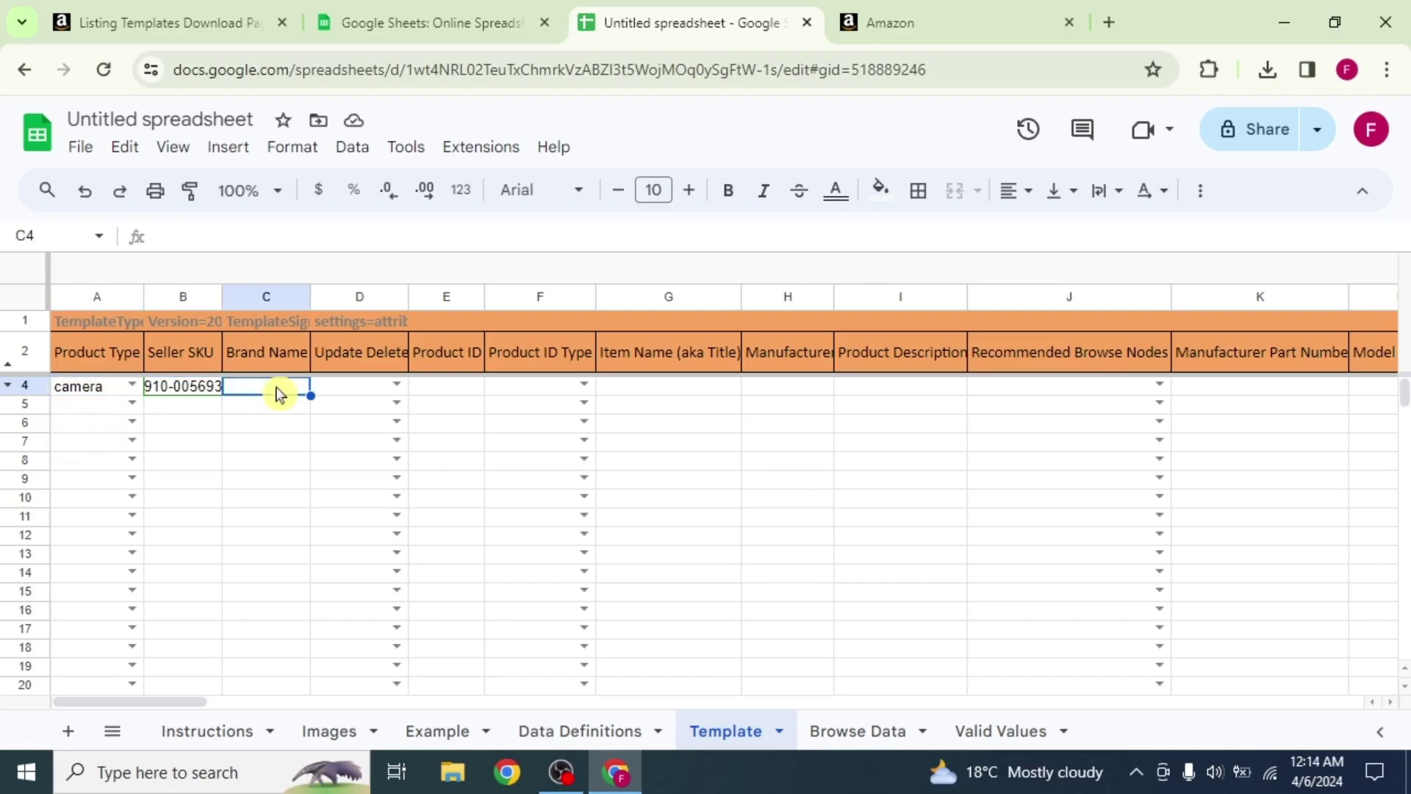
pyautogui.write('sony')
pyautogui.press('Return')
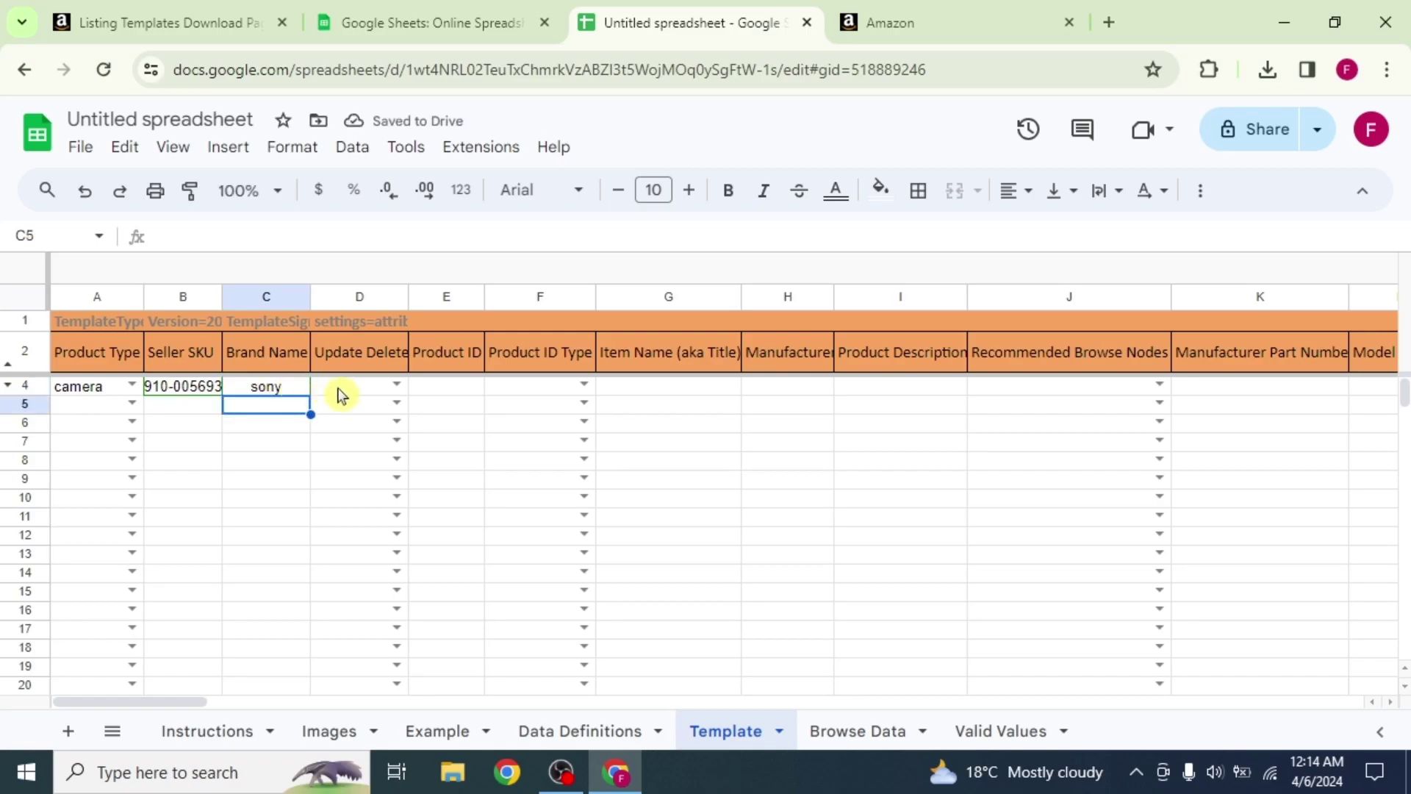
pyautogui.click(338, 388)
pyautogui.click(344, 356)
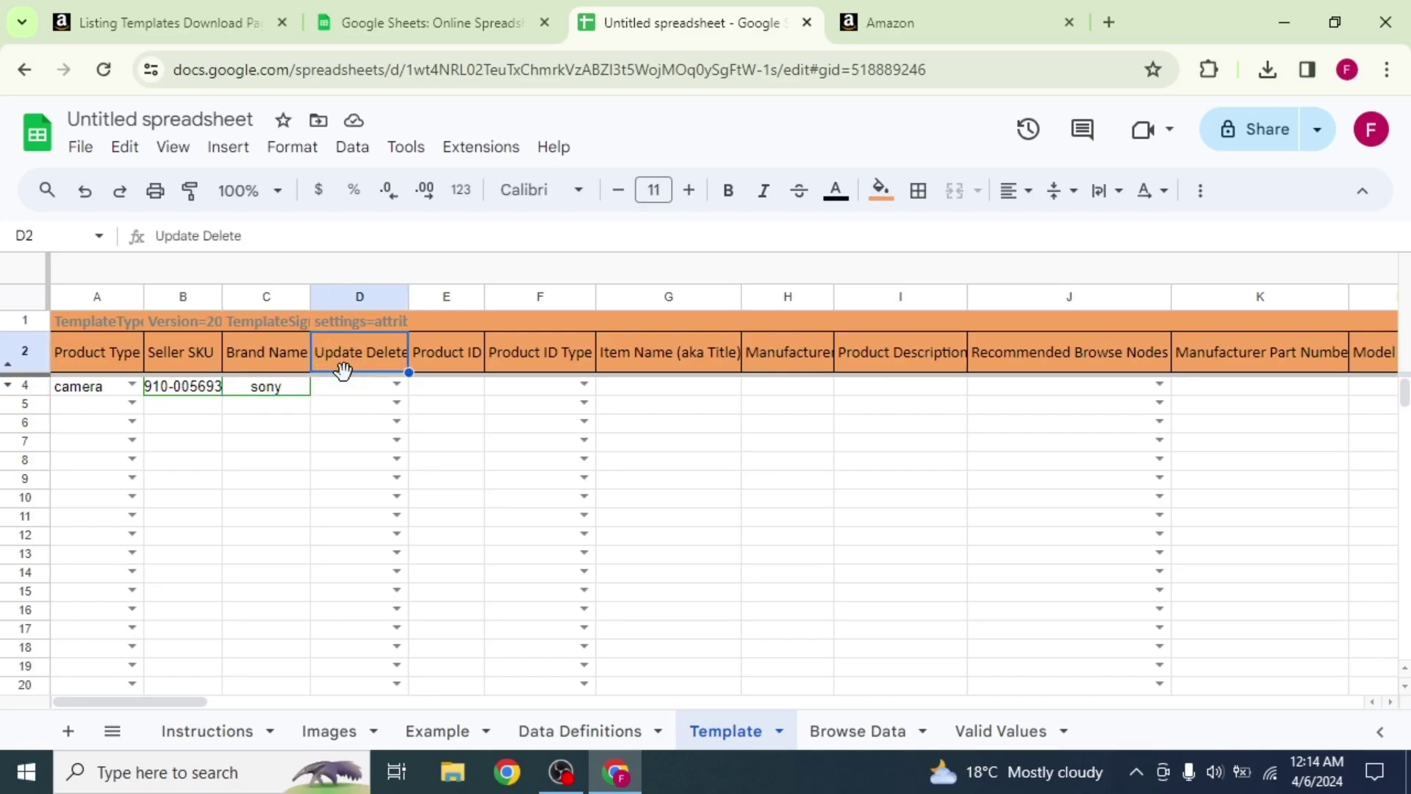
# Copy PartialUpdate from the Valid Values sheet and paste it into Template cell D4.
pyautogui.click(999, 731)
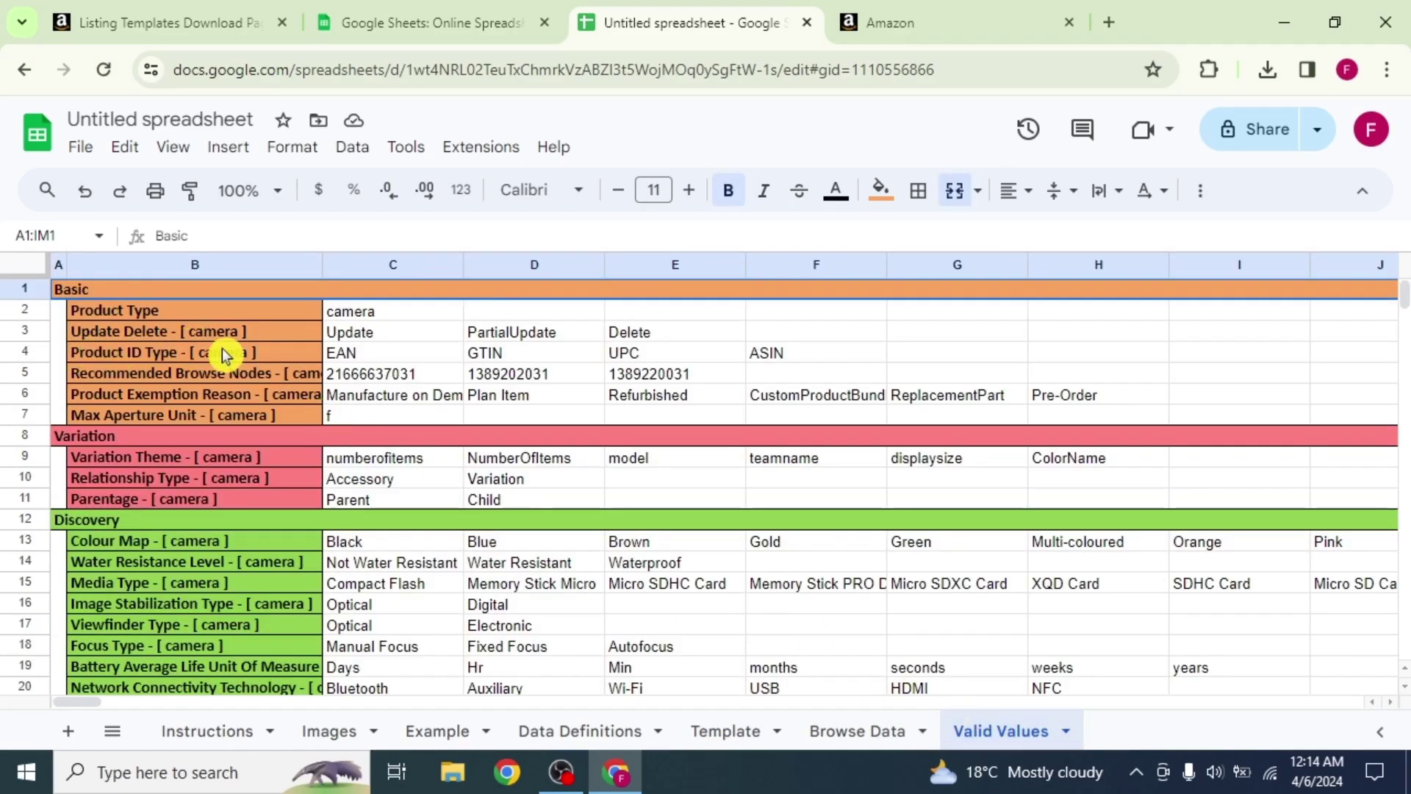
pyautogui.click(343, 340)
pyautogui.click(496, 335)
pyautogui.click(670, 334)
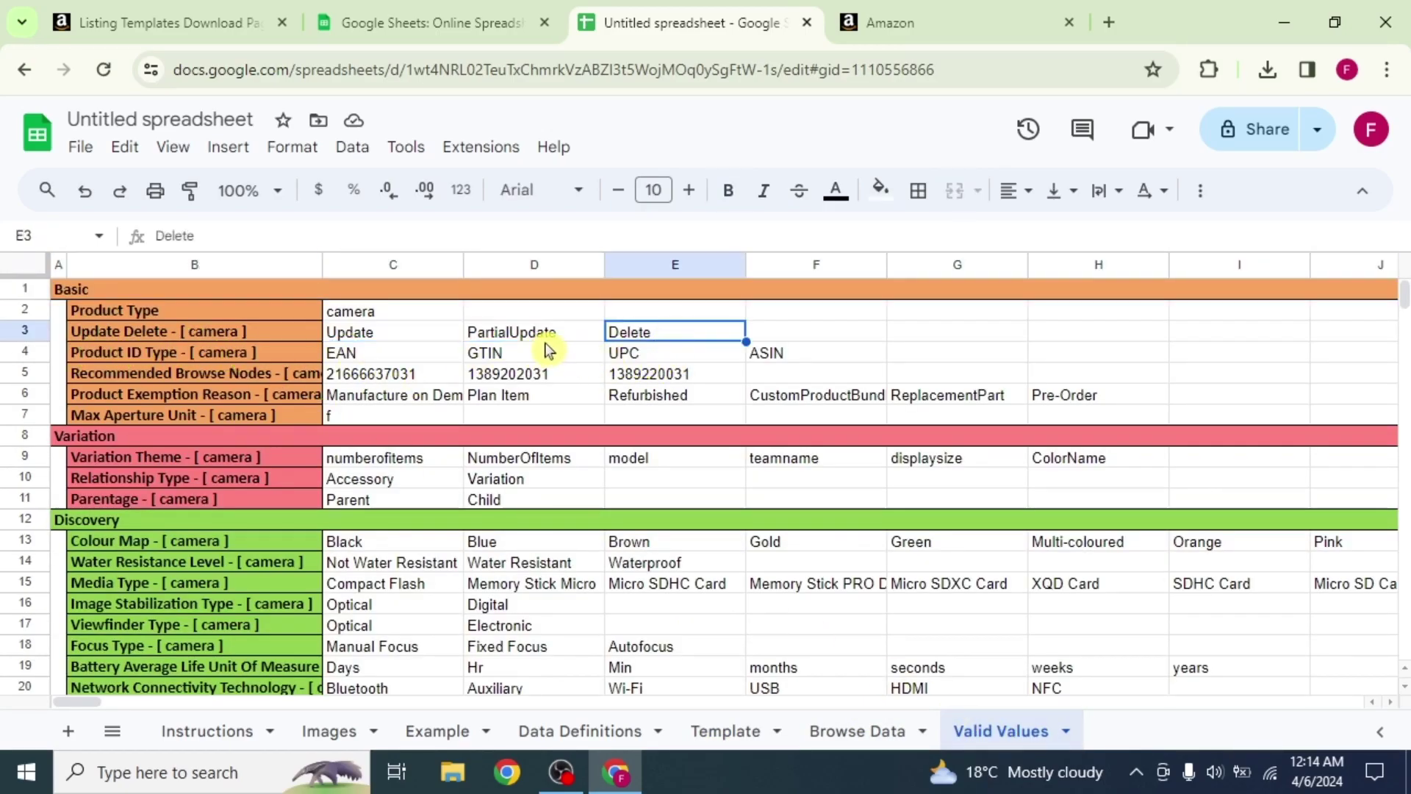
pyautogui.click(478, 337)
pyautogui.rightClick(479, 332)
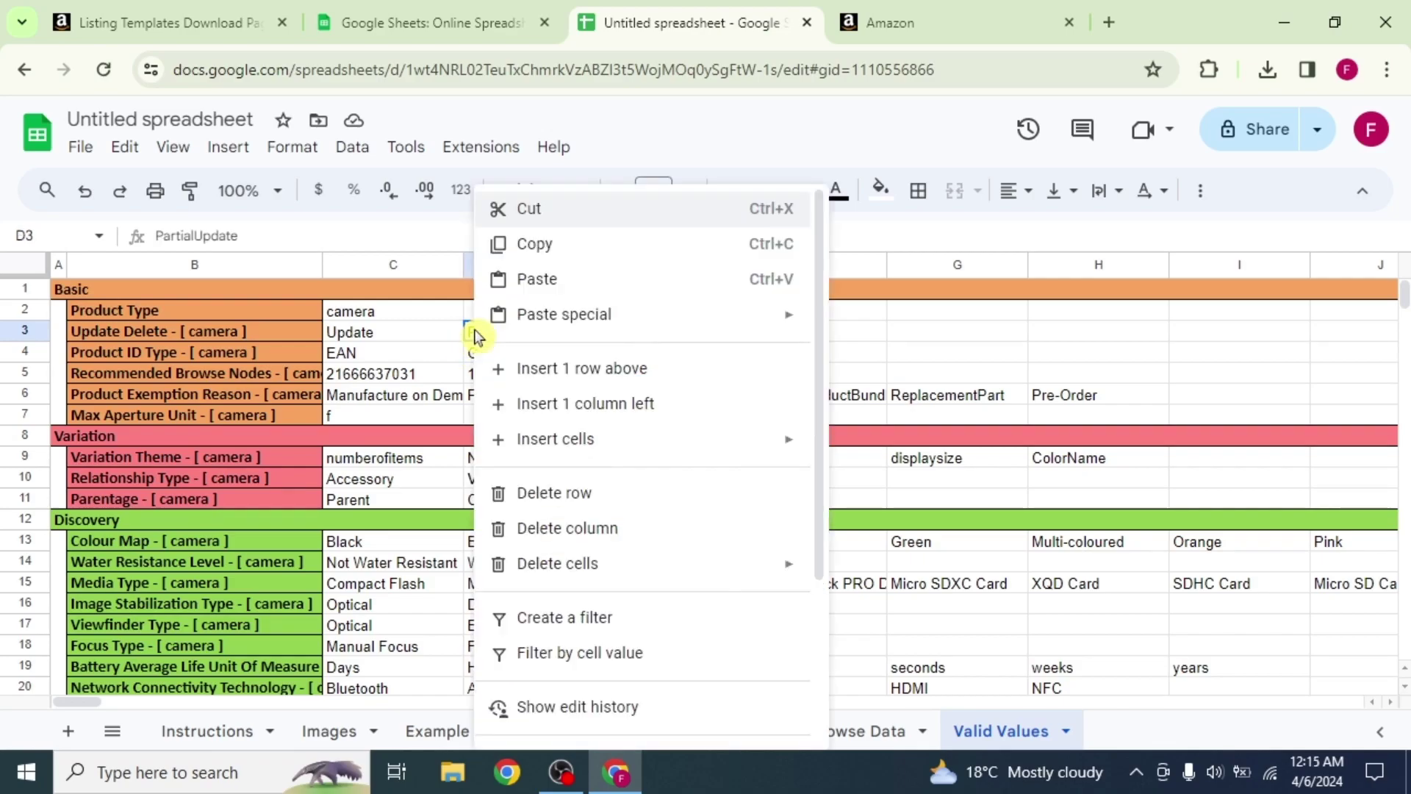
pyautogui.click(512, 246)
pyautogui.click(726, 730)
pyautogui.rightClick(346, 387)
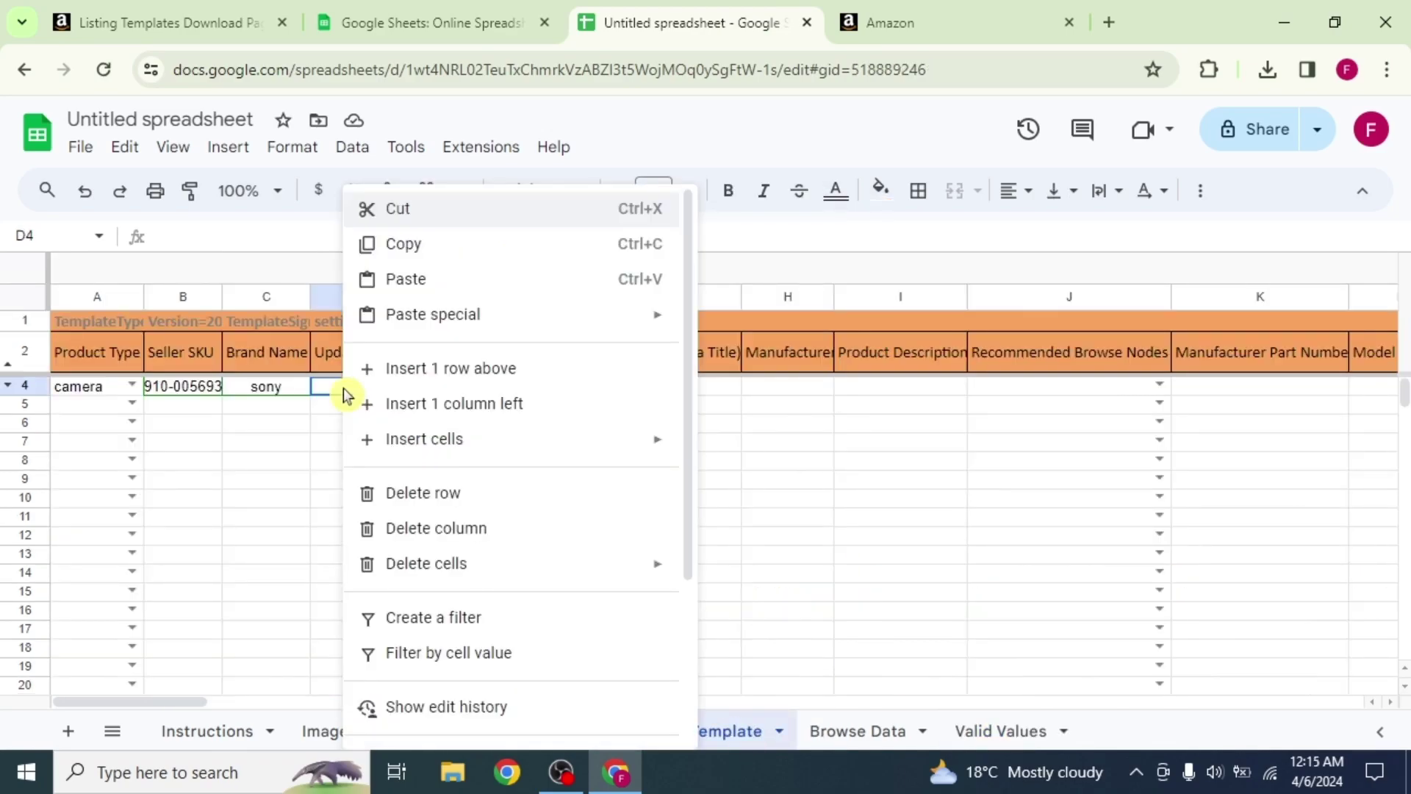
pyautogui.click(405, 280)
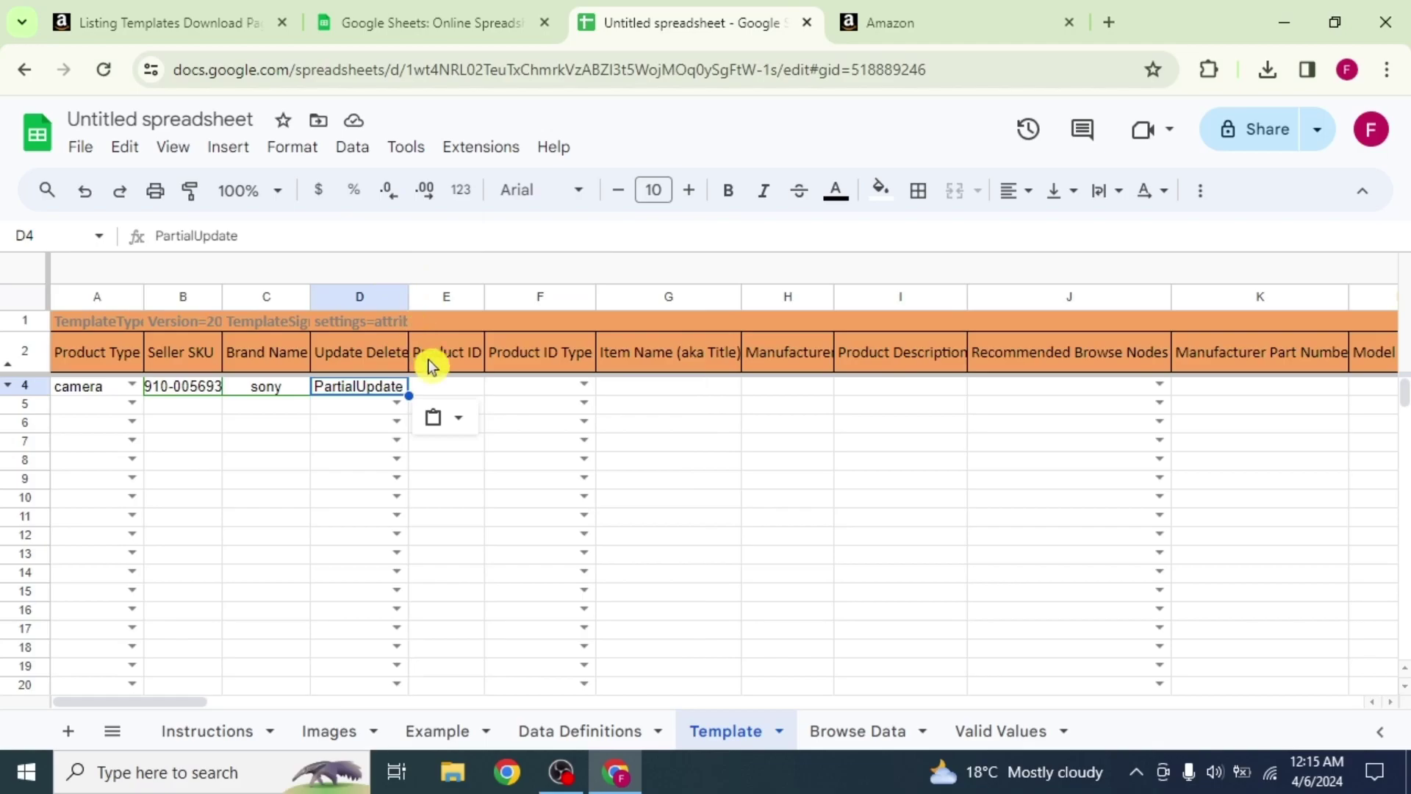
# Select the Product ID Type cell F4 and check its choices list, which is empty.
pyautogui.click(452, 391)
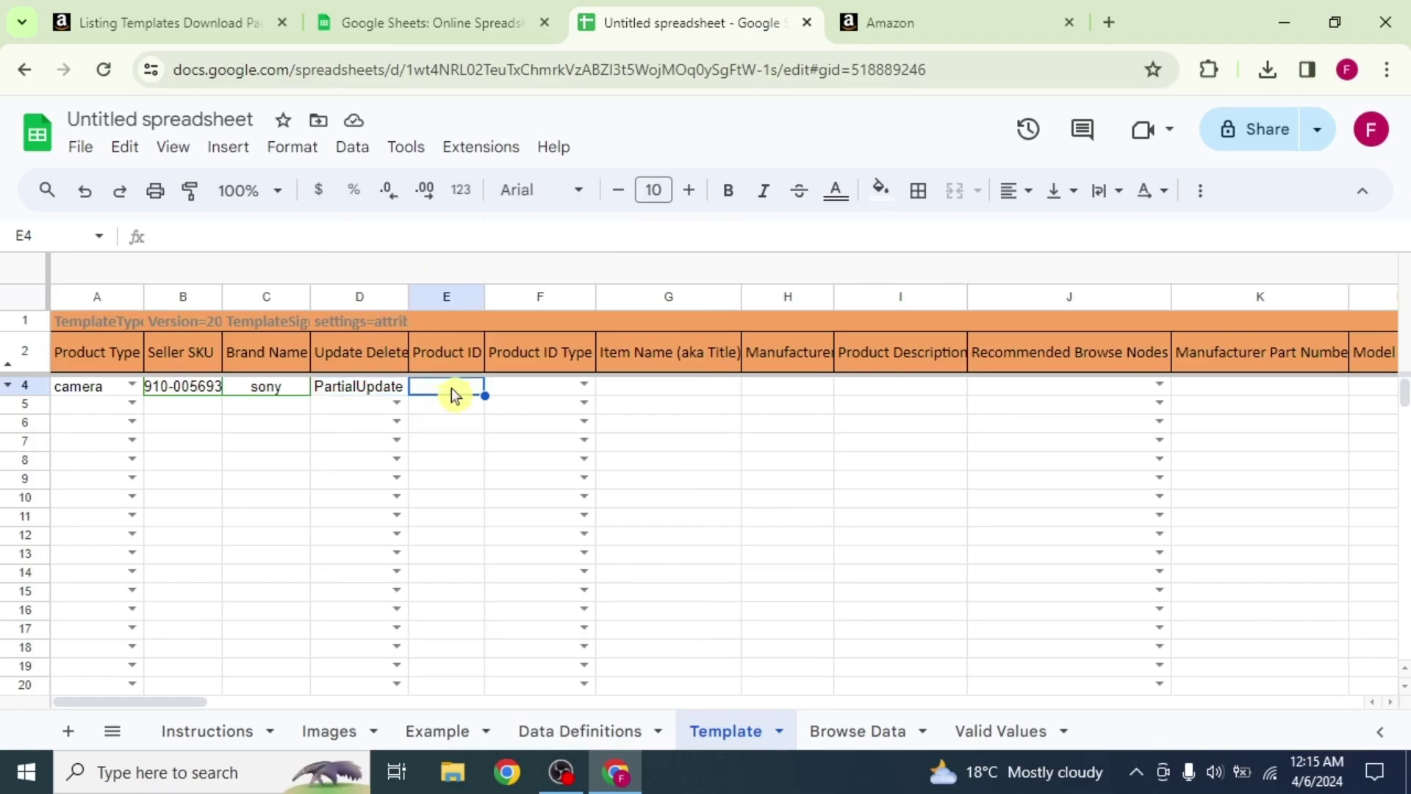
pyautogui.click(521, 387)
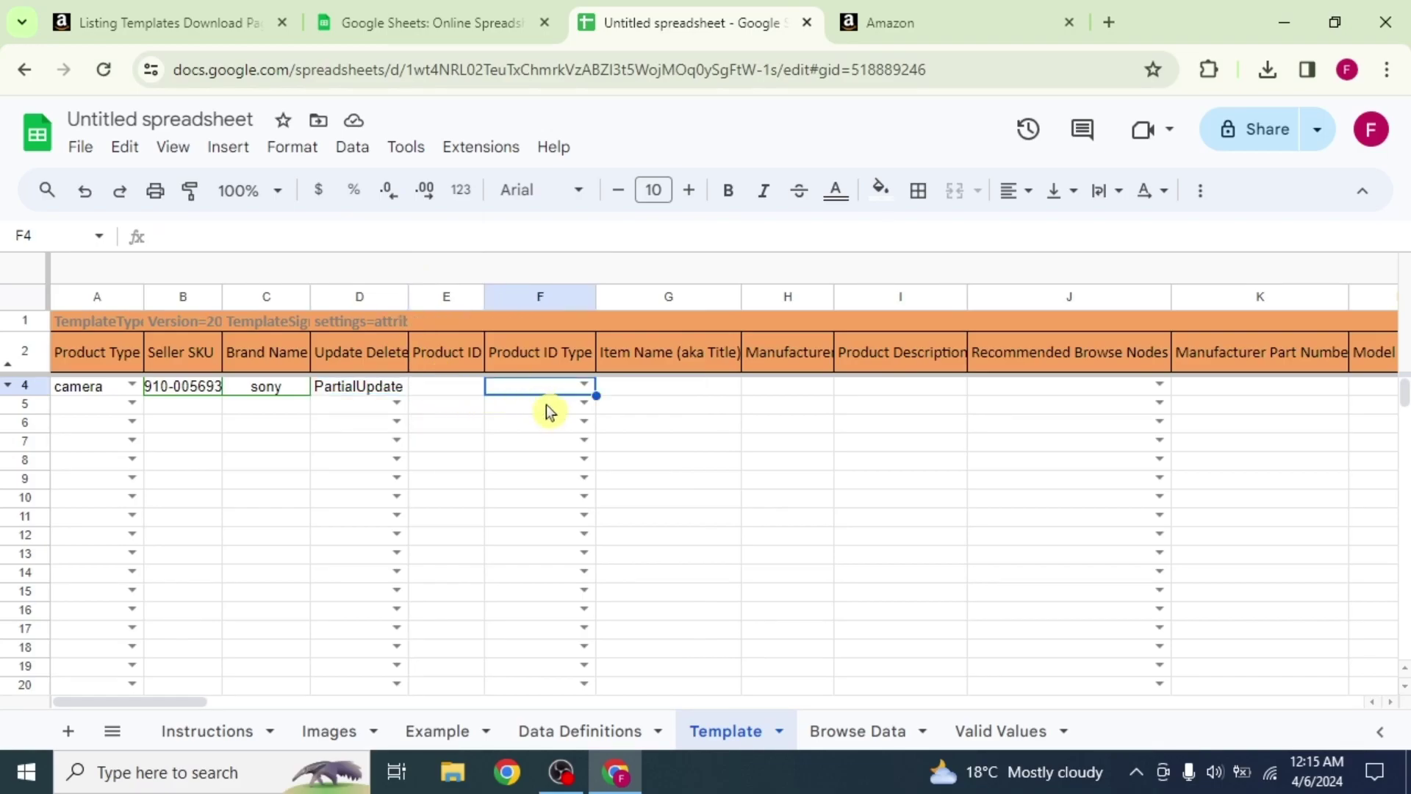
pyautogui.click(586, 390)
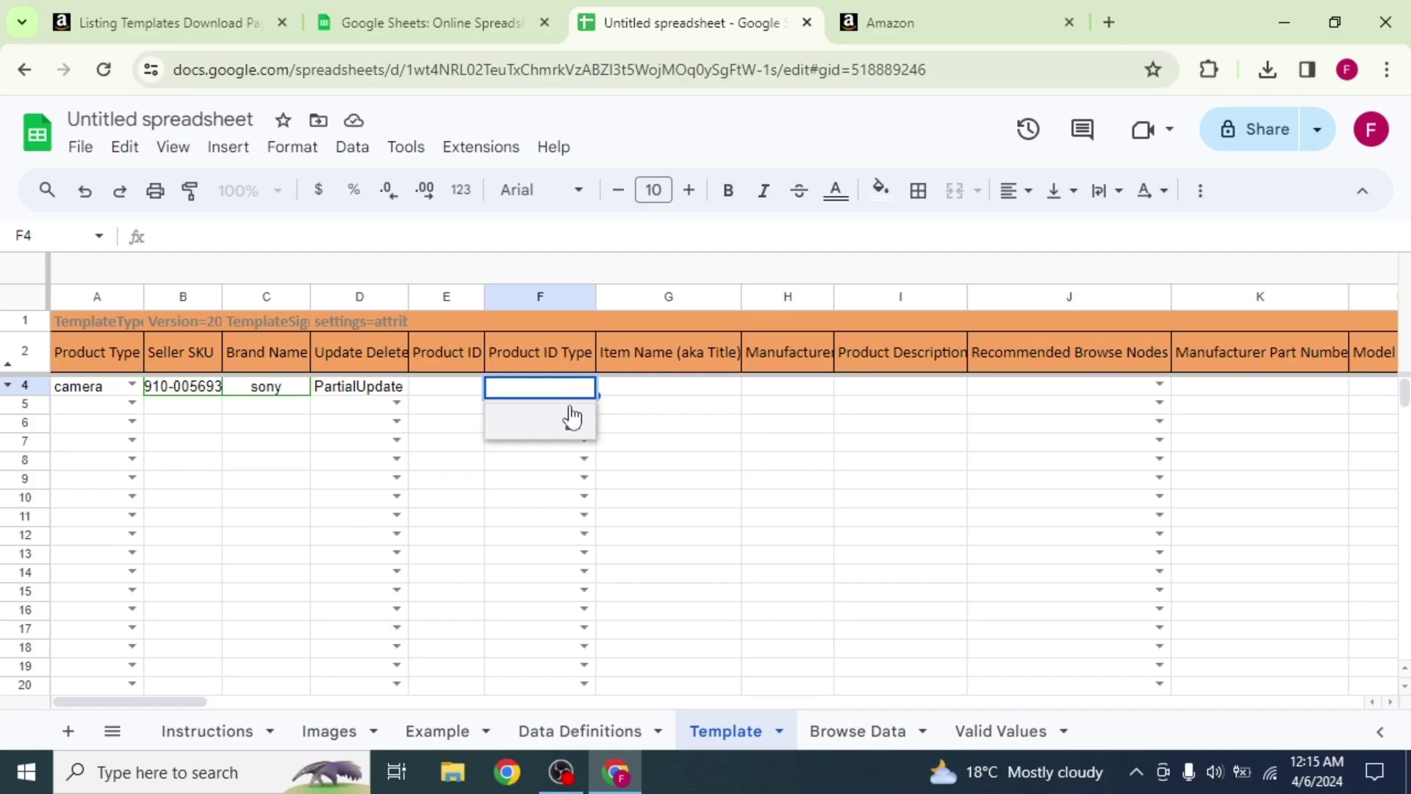
pyautogui.click(516, 236)
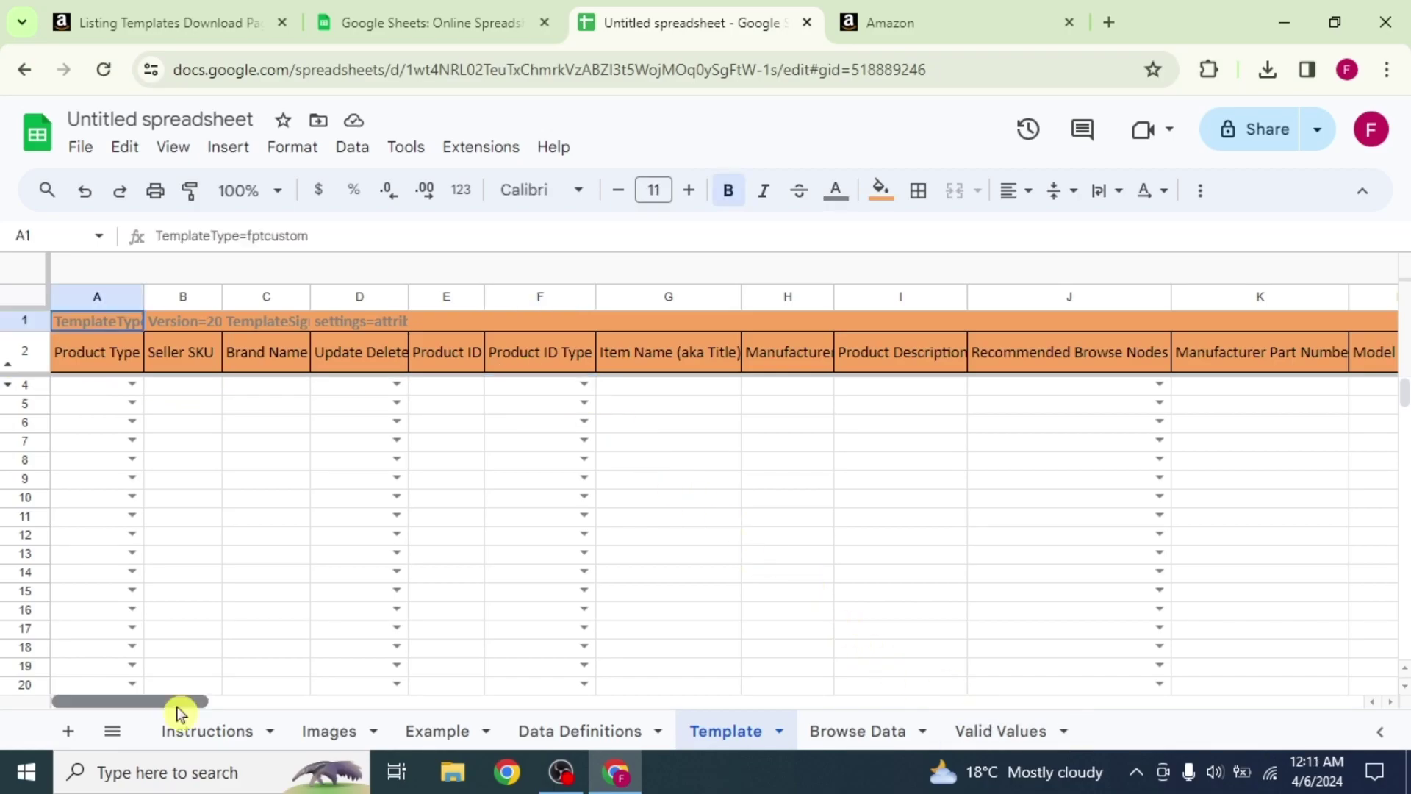
# Scroll across row 4 to review the filled UPC, battery, weight-unit and GHS pictogram entries.
pyautogui.moveTo(180, 712); pyautogui.dragTo(1349, 742)
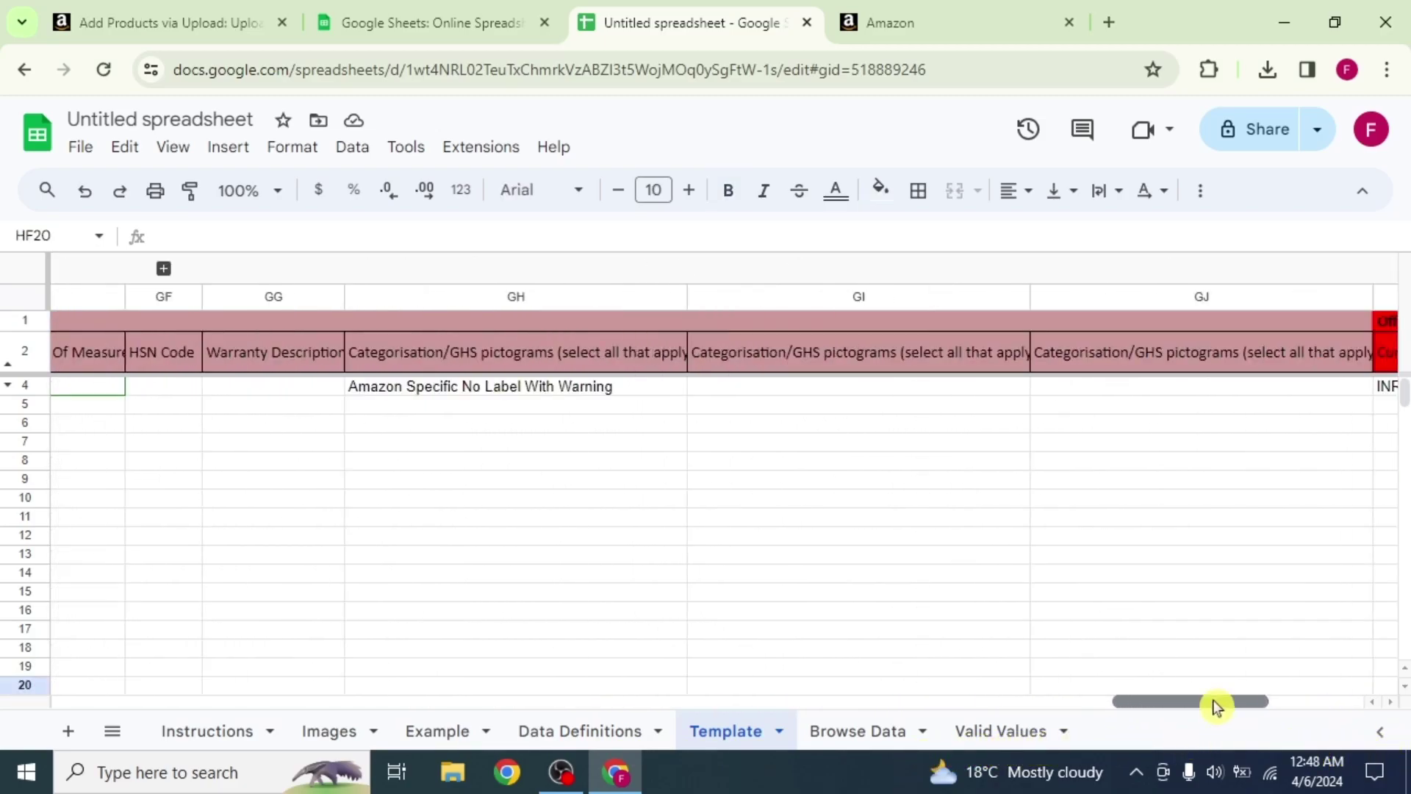
pyautogui.moveTo(1216, 704); pyautogui.dragTo(48, 655)
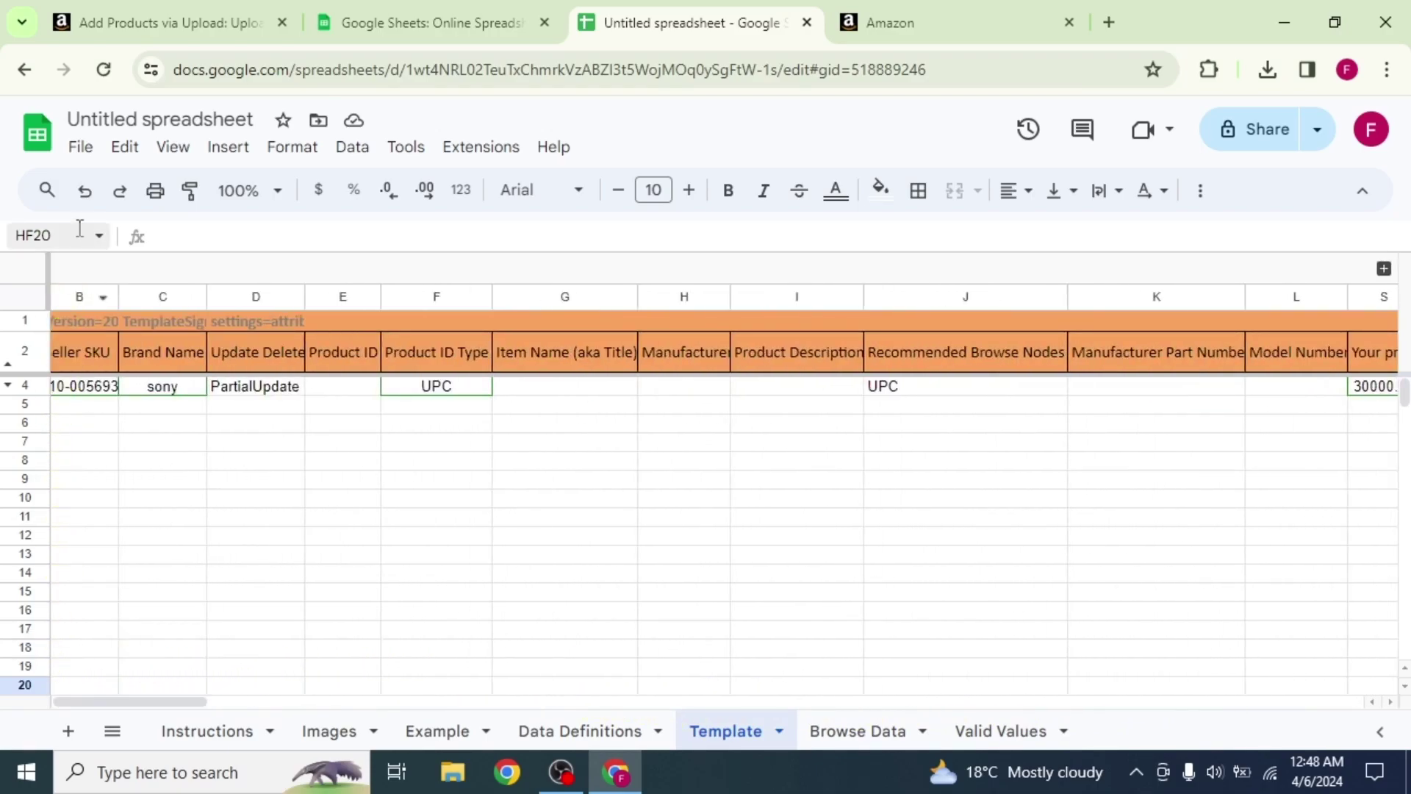
# Save the filled template via File > Download as a Microsoft Excel (.xlsx) file.
pyautogui.click(81, 147)
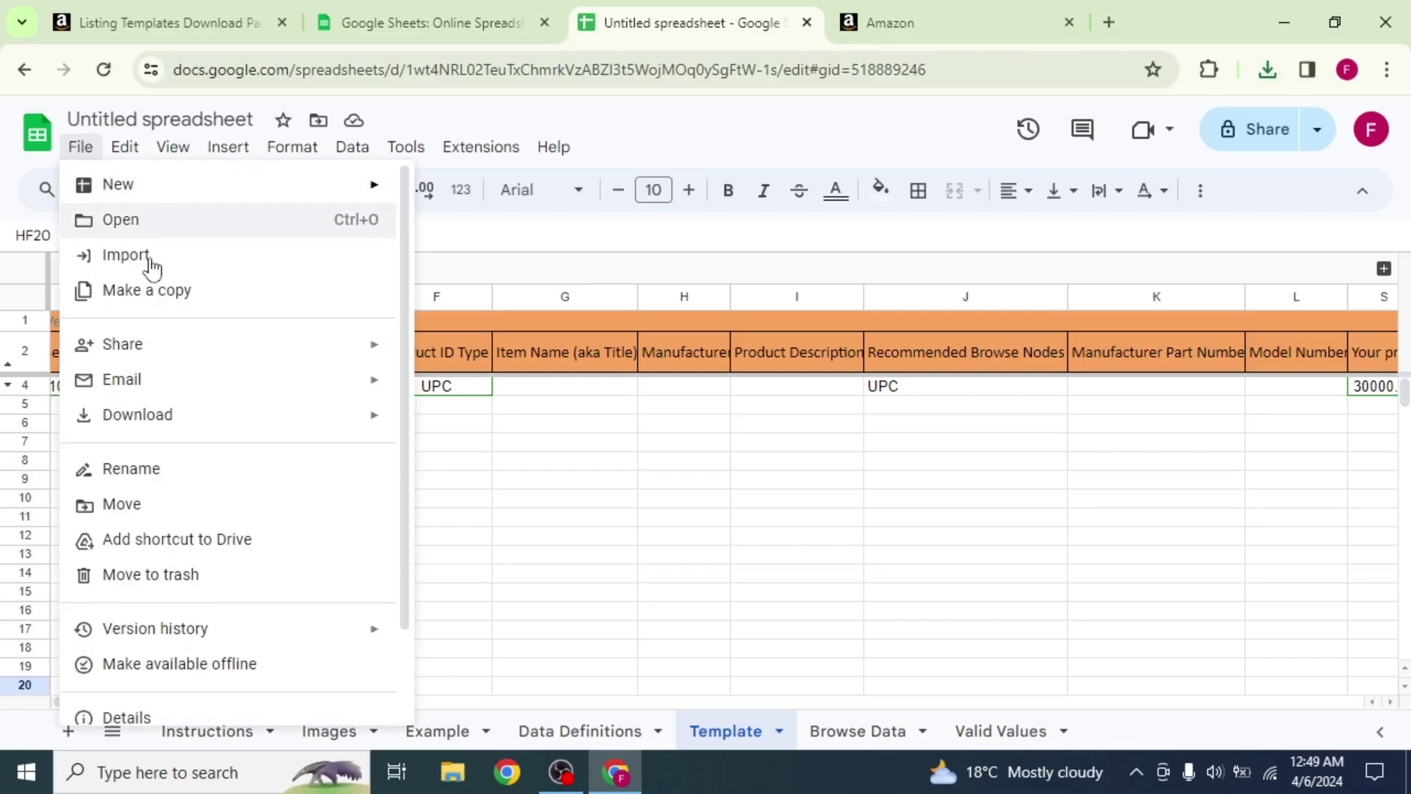
pyautogui.moveTo(235, 423)
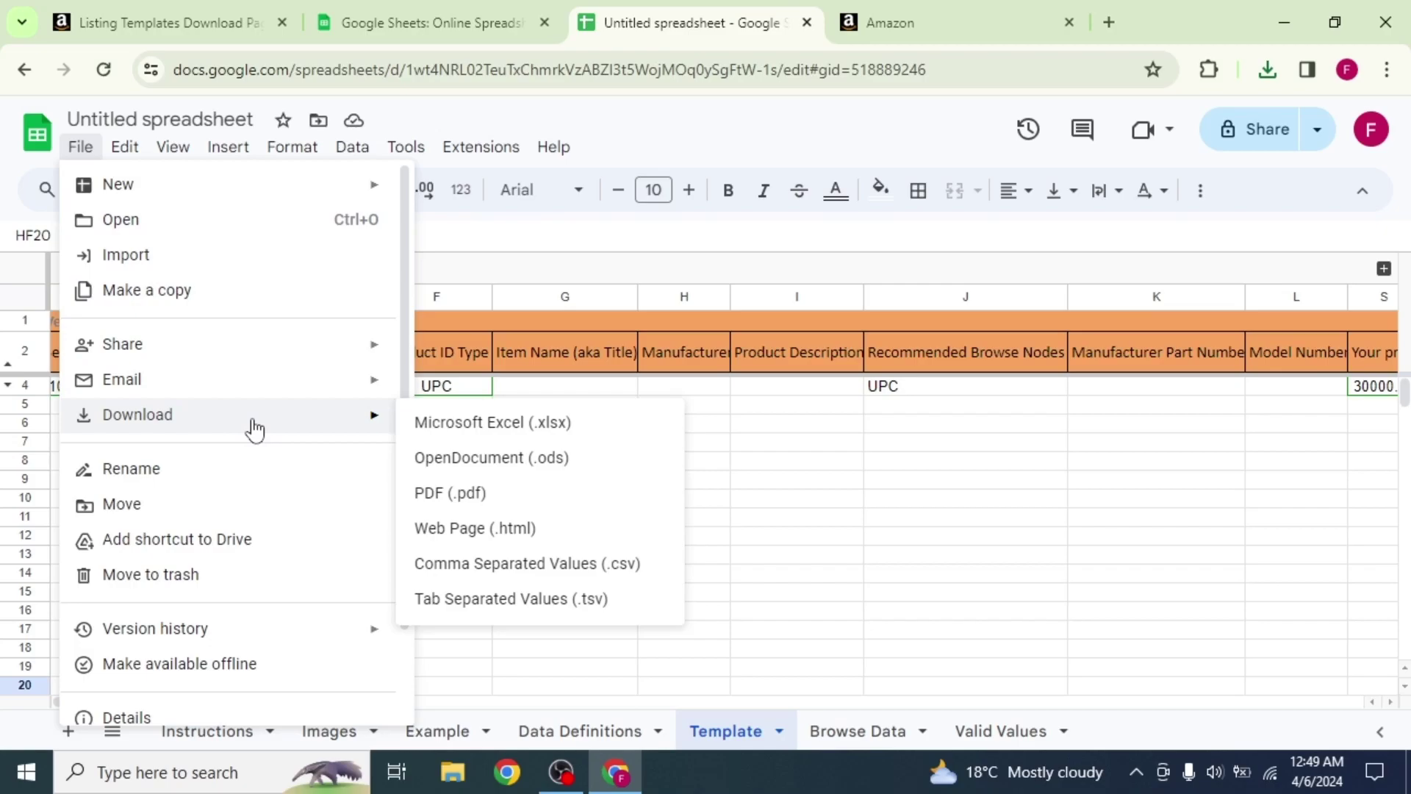
pyautogui.click(426, 430)
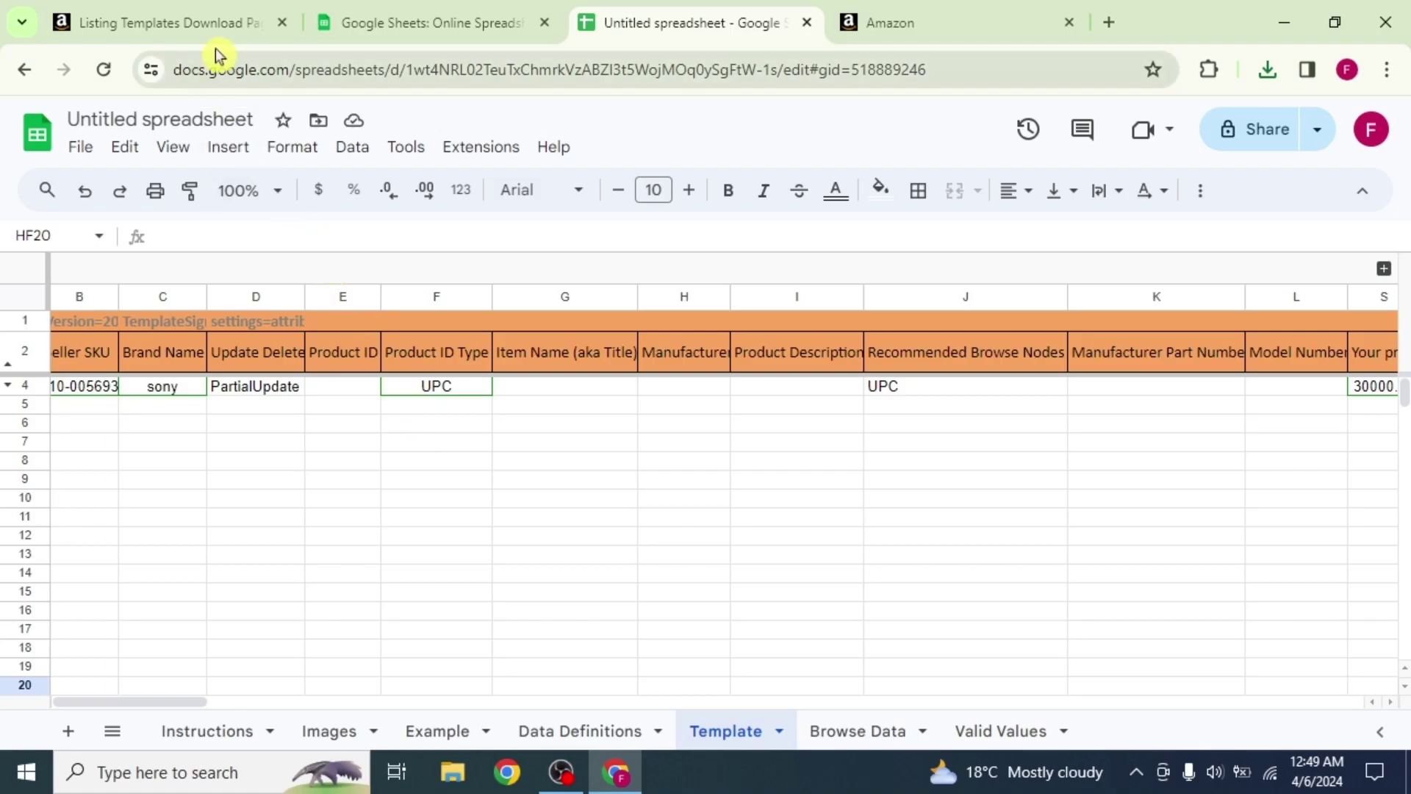
# Upload Untitled spreadsheet (1).xlsx on Seller Central's Upload your spreadsheet page to get its error preview.
pyautogui.click(200, 28)
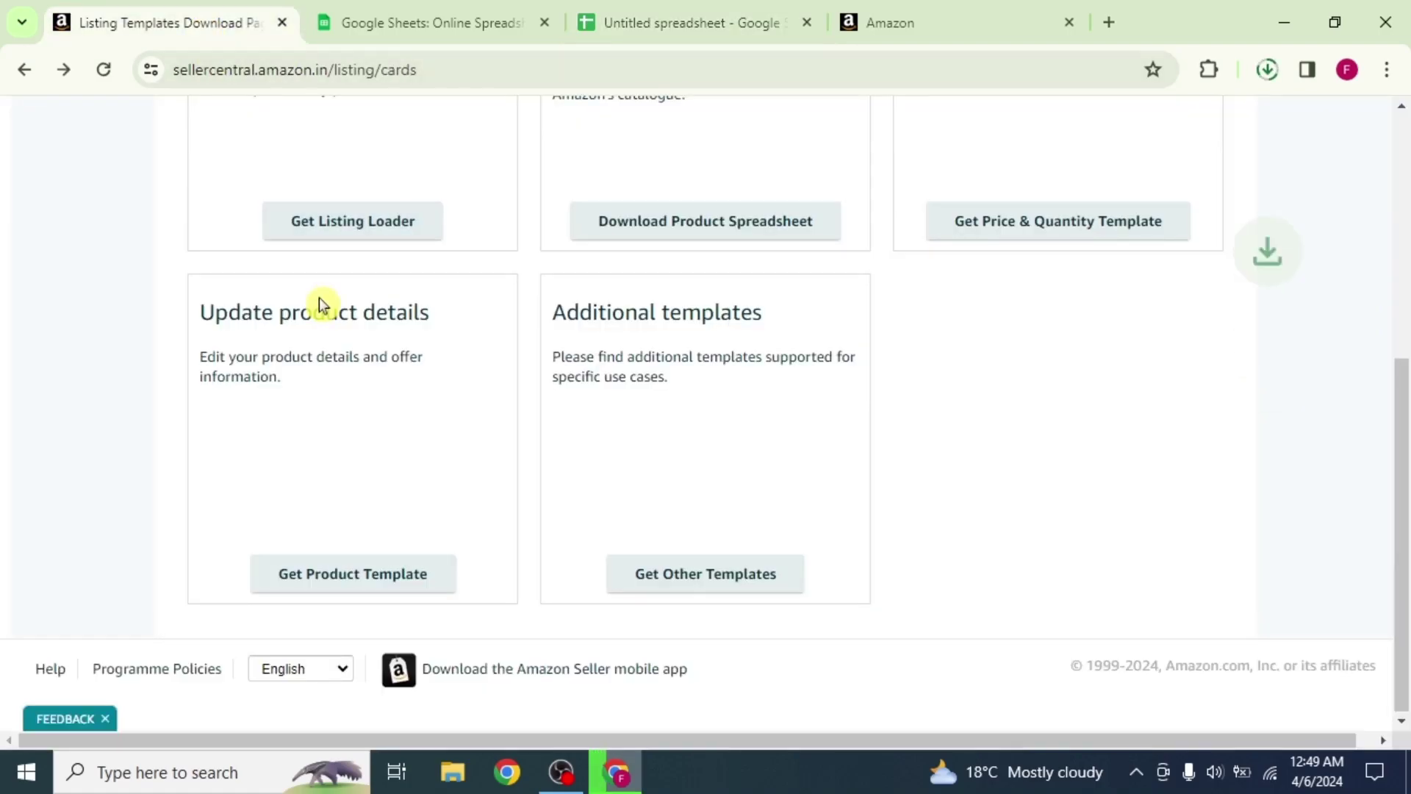
pyautogui.scroll(6, 319, 297)
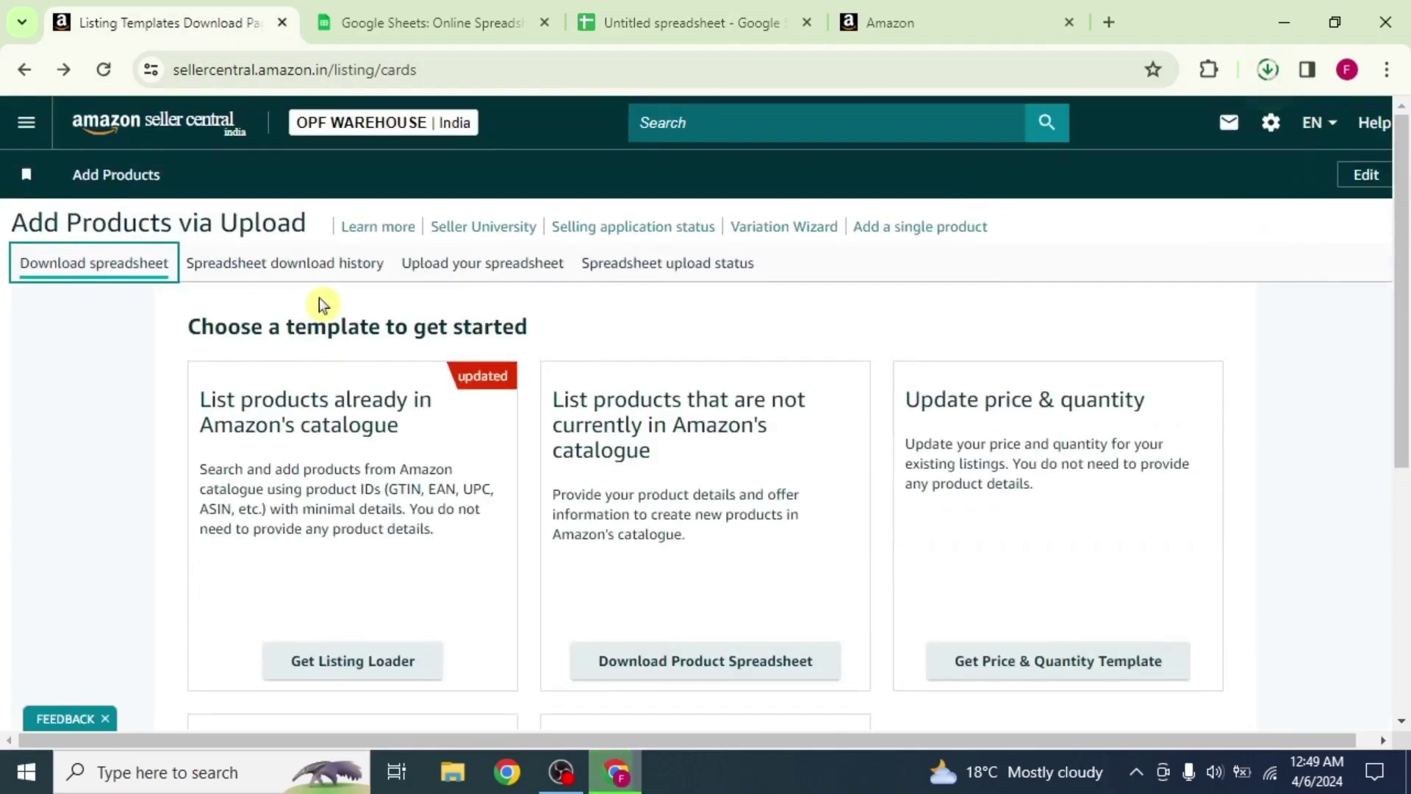
pyautogui.click(470, 268)
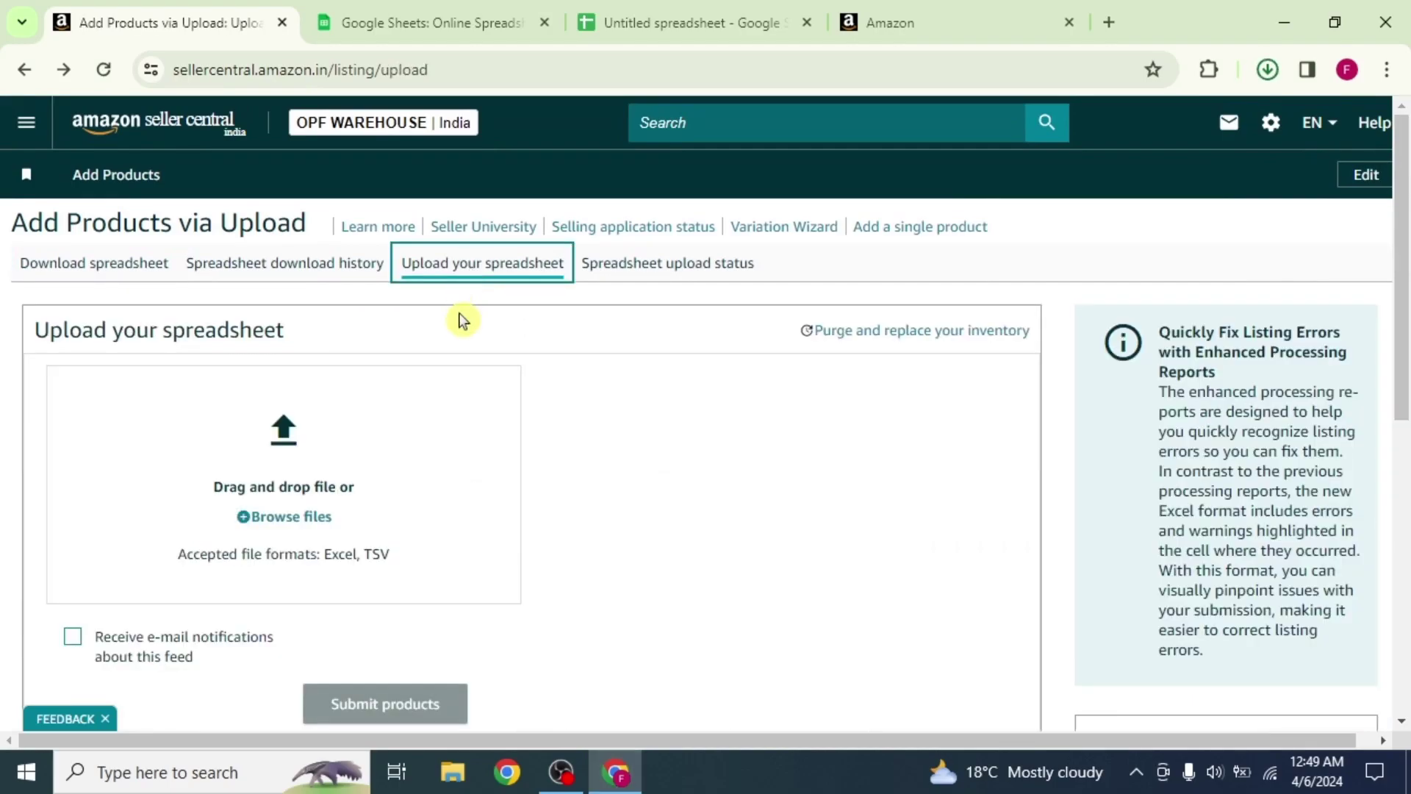
pyautogui.click(314, 519)
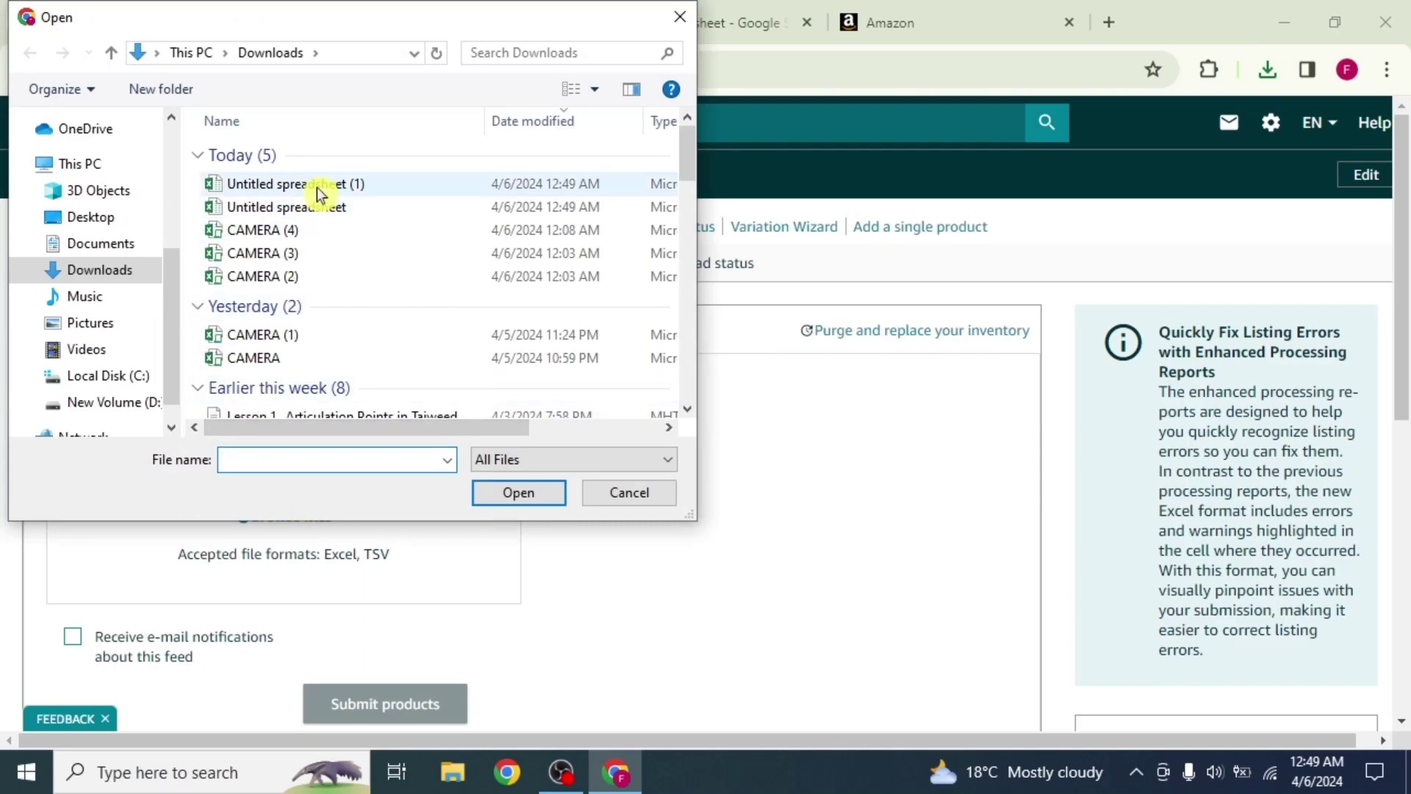
pyautogui.click(316, 185)
pyautogui.click(500, 496)
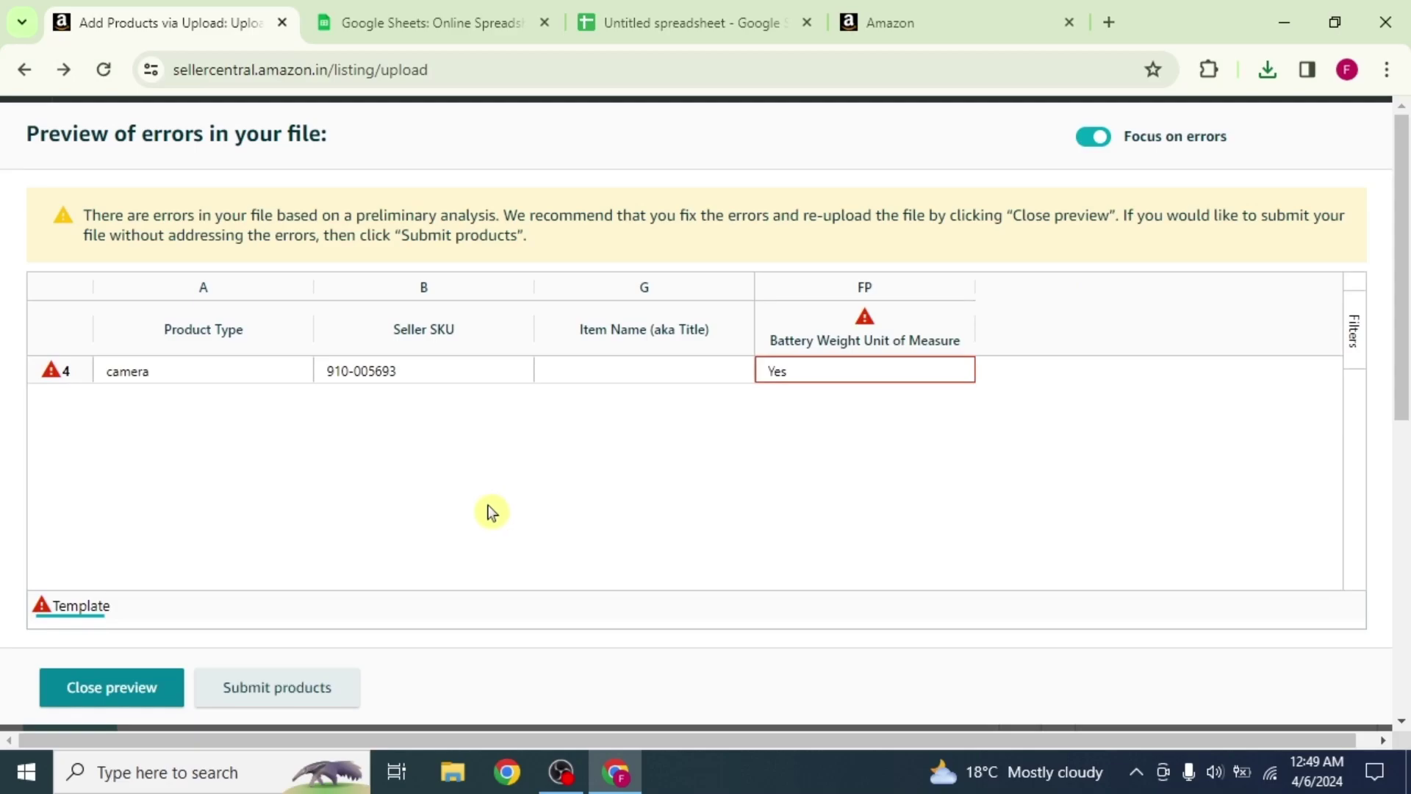
# Close the error preview and submit the uploaded products for processing.
pyautogui.click(149, 687)
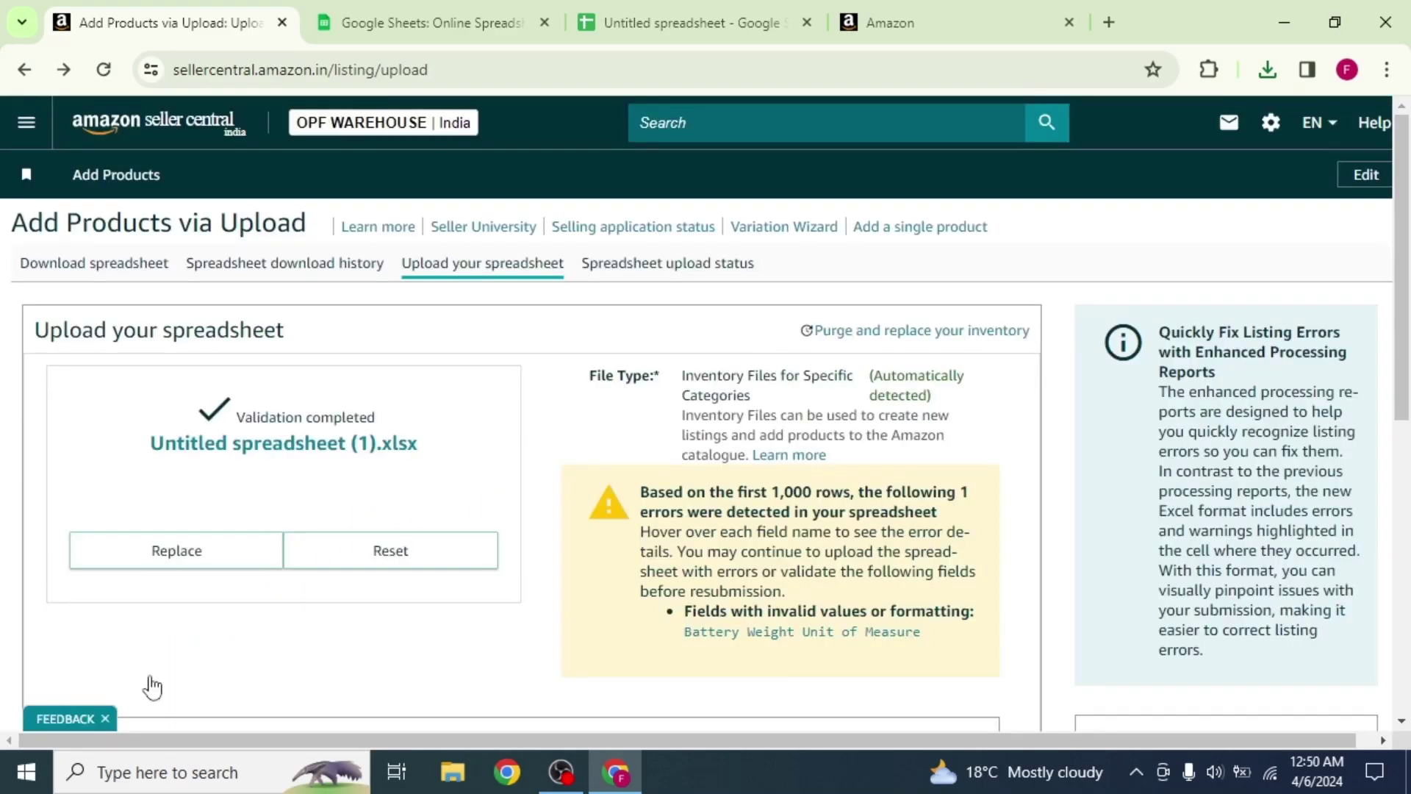
pyautogui.scroll(-6, 228, 636)
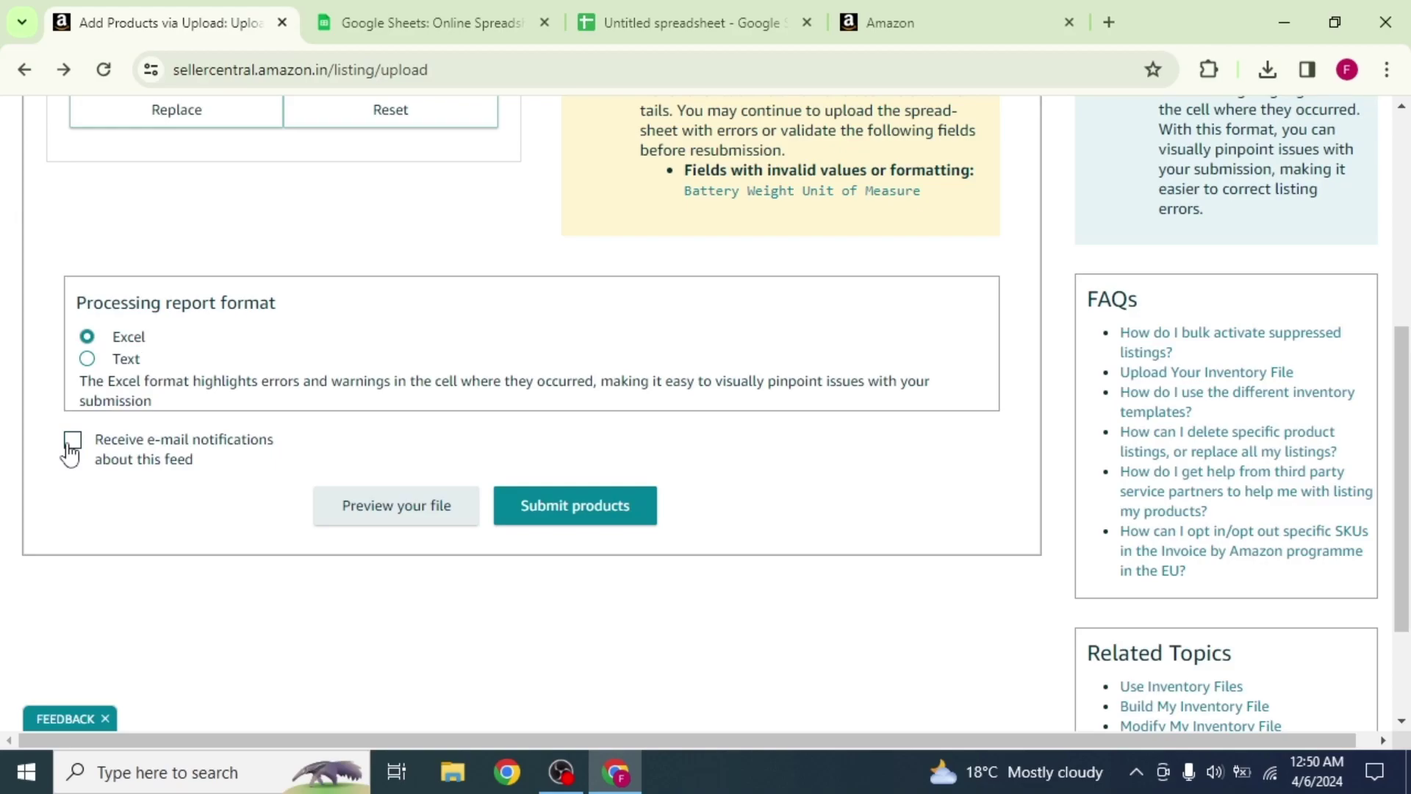
pyautogui.click(570, 513)
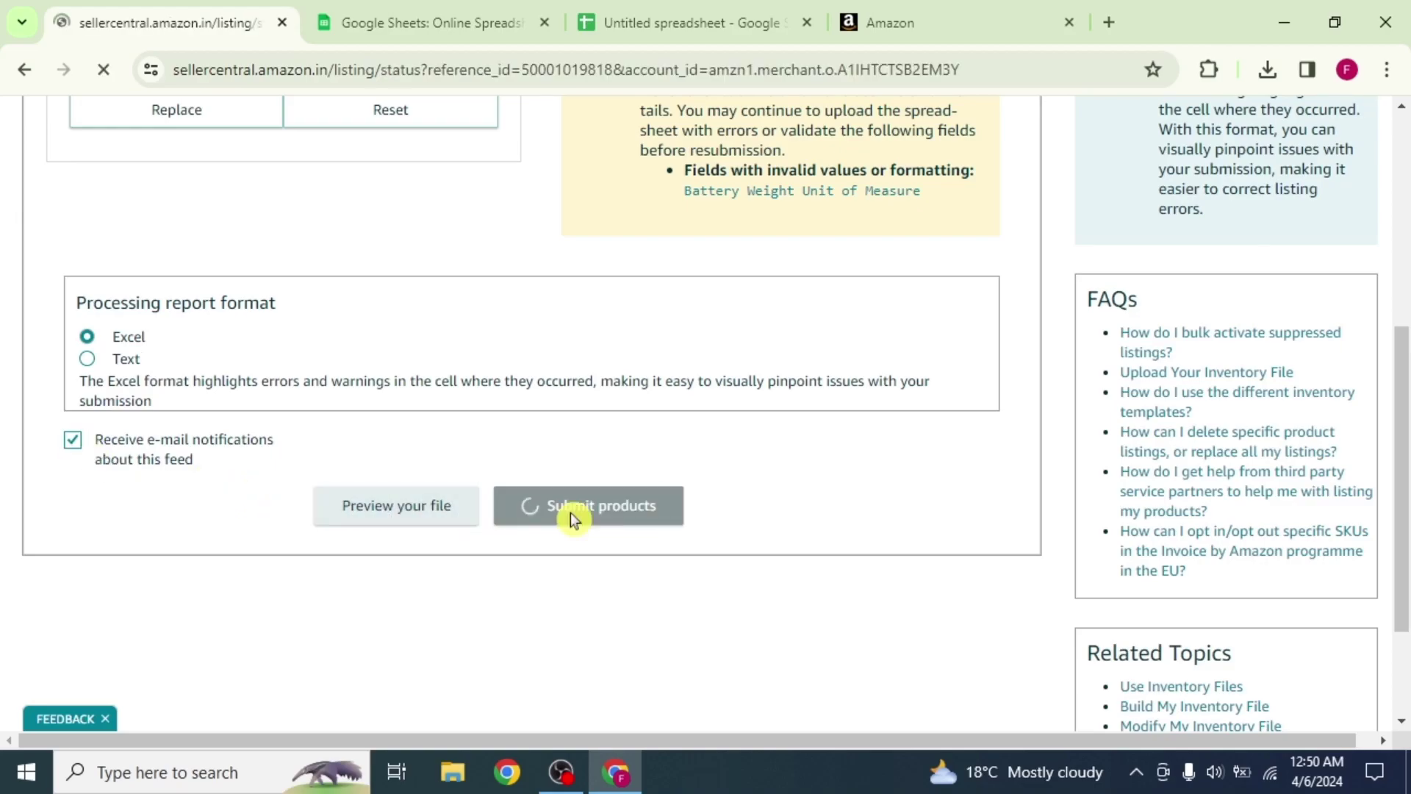